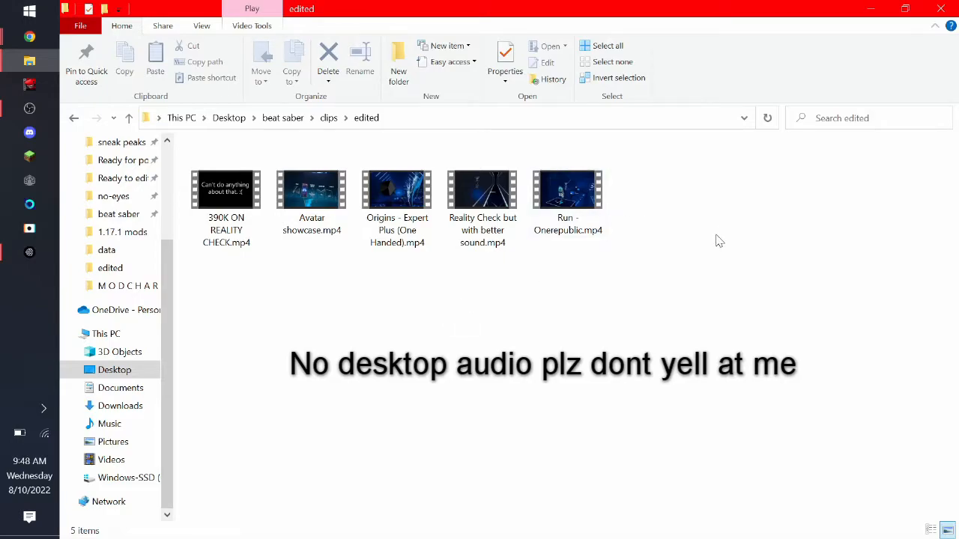
Step: Preview the clips "Run - Onerepublic.mp4" and "Origins - Expert Plus (One Handed).mp4" from the edited folder, closing each one after viewing
{"action": "double_click", "coordinate": [579, 236]}
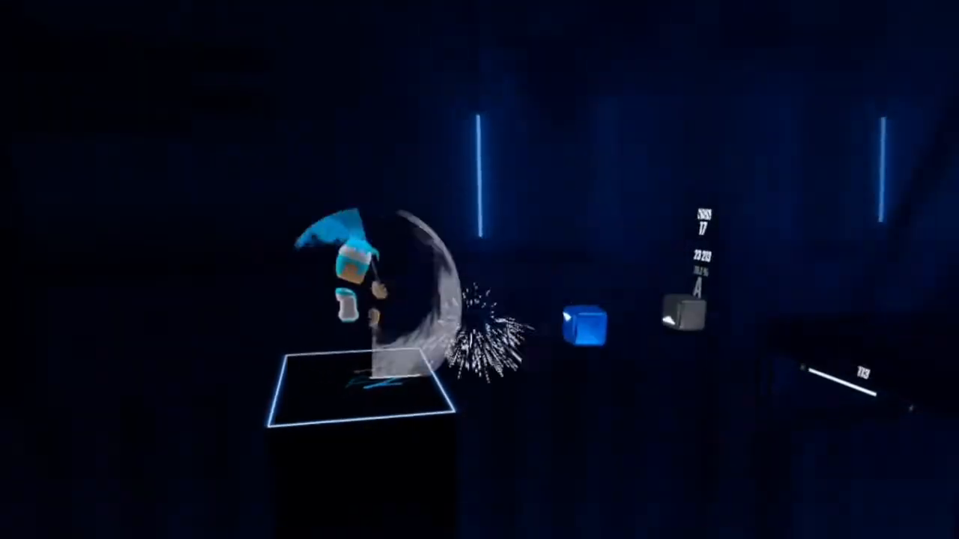
{"action": "left_click", "coordinate": [940, 9]}
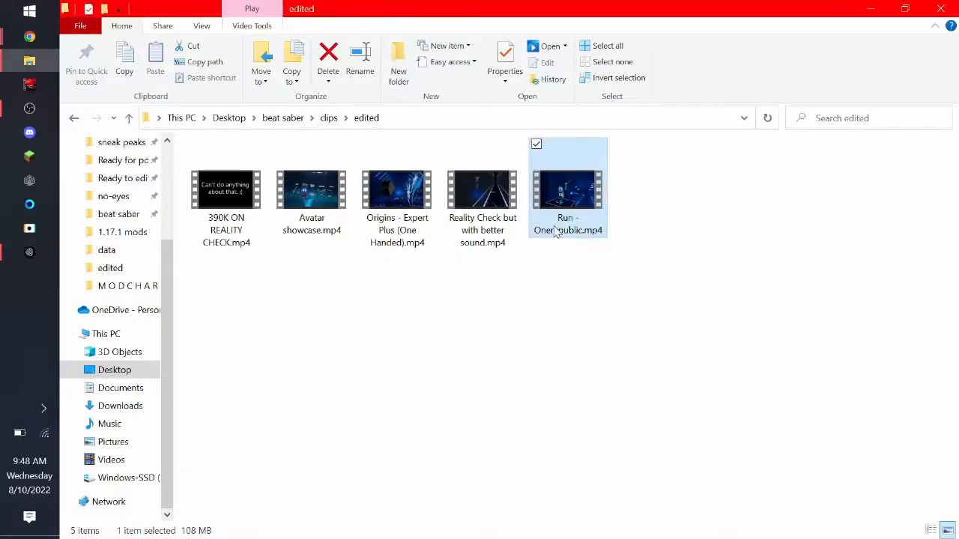
{"action": "double_click", "coordinate": [396, 251]}
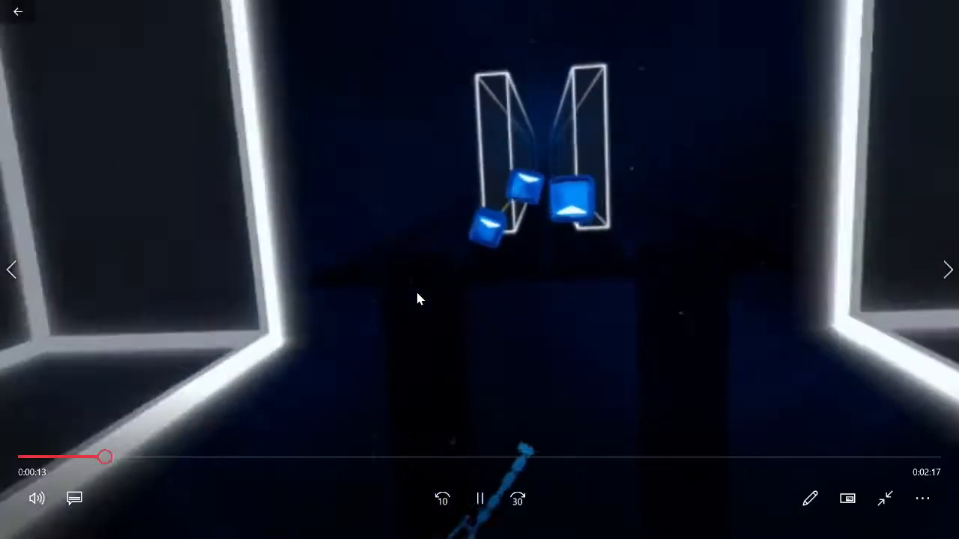
{"action": "left_click", "coordinate": [416, 294]}
{"action": "left_click", "coordinate": [941, 9]}
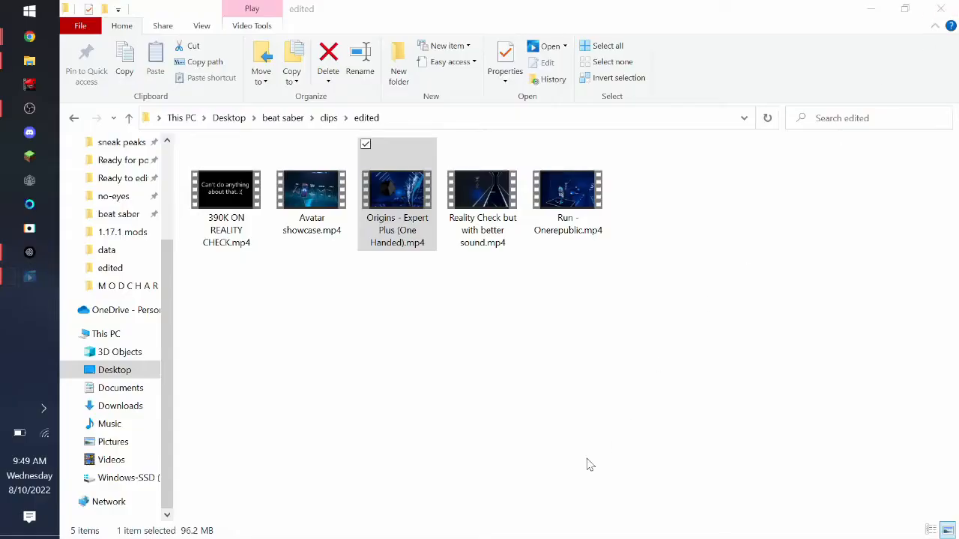
{"action": "left_click", "coordinate": [397, 398]}
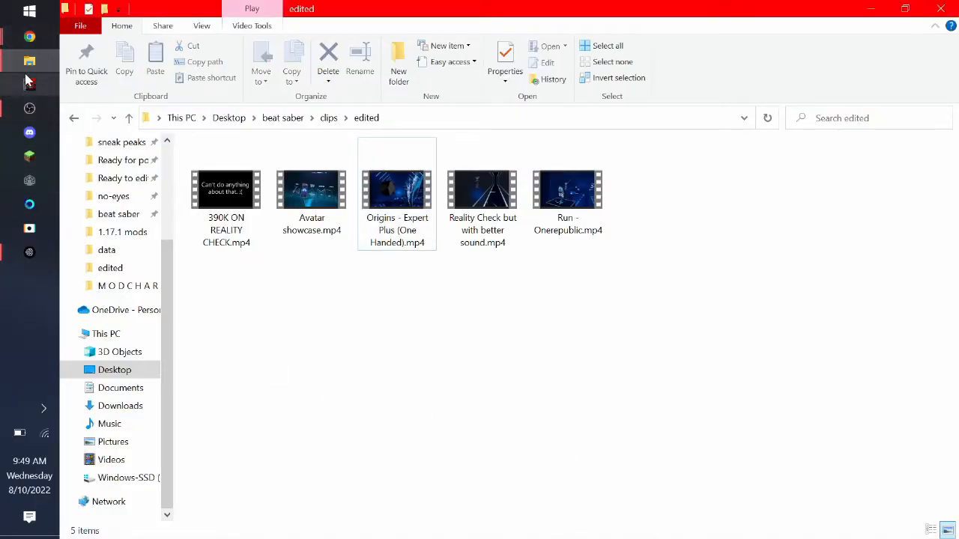
Step: Switch to the Chrome window with the Yahoo Shopping search for "usb-c cable" and examine the listed cables
{"action": "mouse_move", "coordinate": [14, 46]}
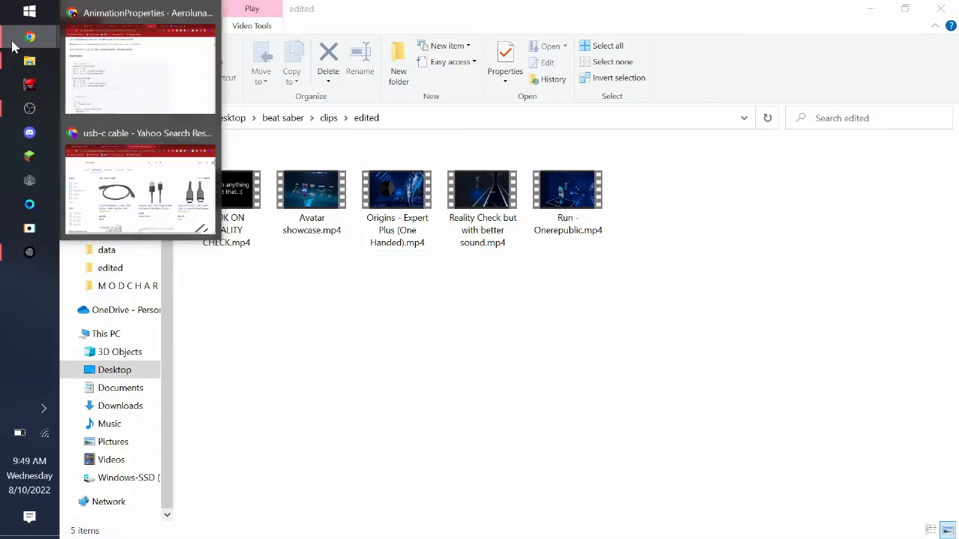
{"action": "left_click", "coordinate": [139, 188]}
{"action": "scroll", "coordinate": [957, 374], "scroll_direction": "down", "scroll_amount": 5}
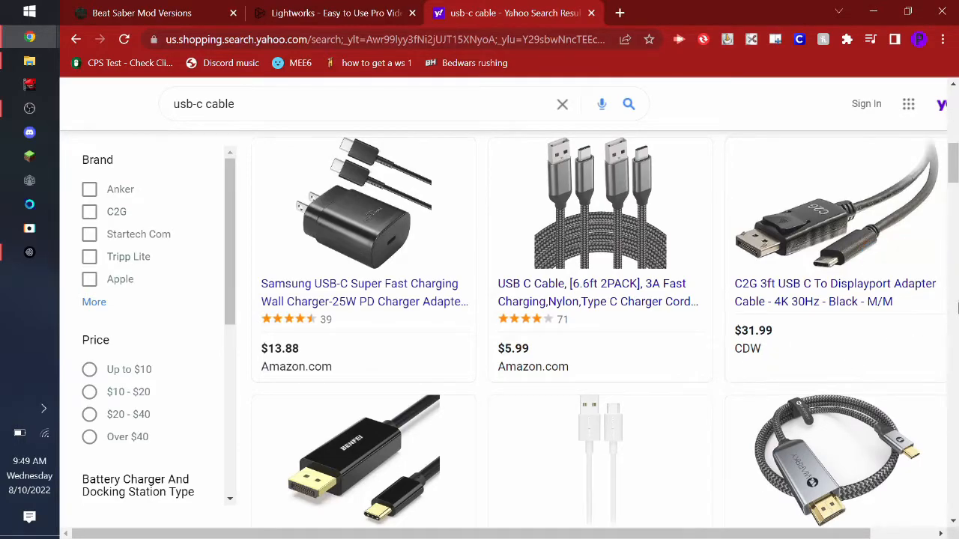
{"action": "scroll", "coordinate": [944, 313], "scroll_direction": "down", "scroll_amount": 6}
{"action": "scroll", "coordinate": [930, 308], "scroll_direction": "up", "scroll_amount": 4}
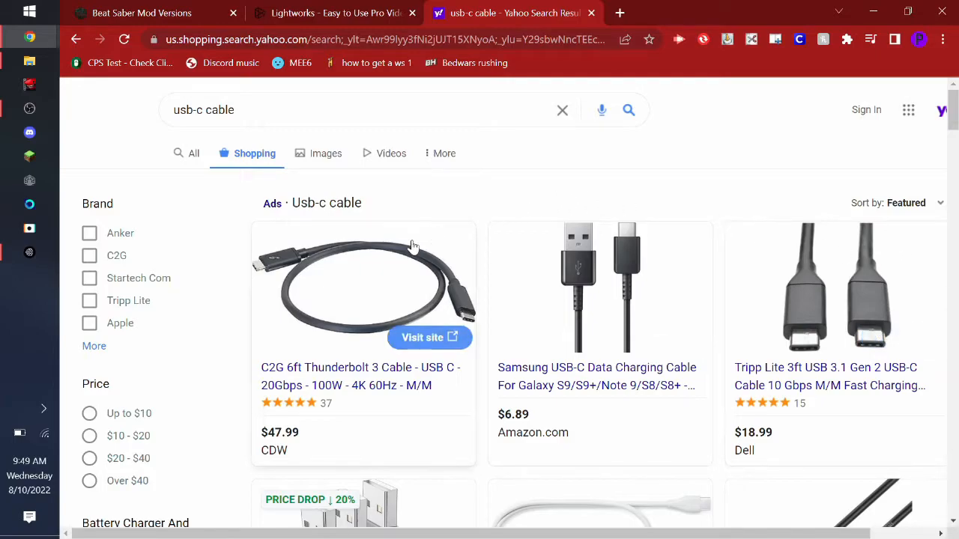
{"action": "right_click", "coordinate": [507, 202]}
{"action": "left_click", "coordinate": [507, 203]}
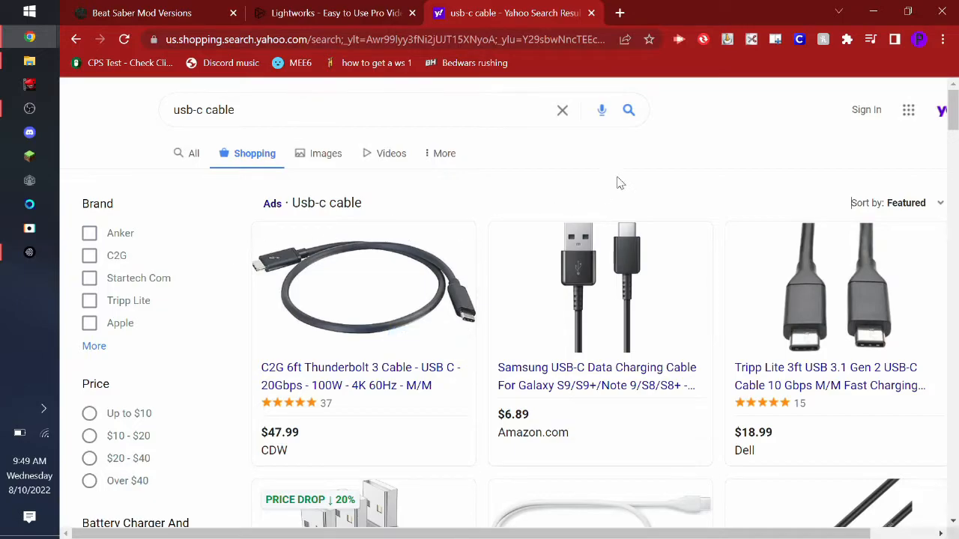
{"action": "scroll", "coordinate": [639, 172], "scroll_direction": "down", "scroll_amount": 1}
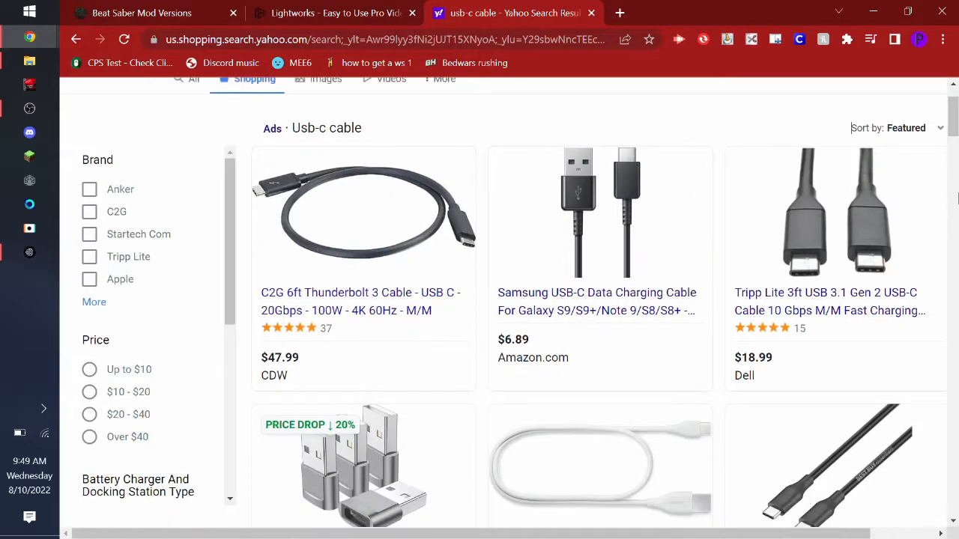
{"action": "scroll", "coordinate": [758, 214], "scroll_direction": "up", "scroll_amount": 1}
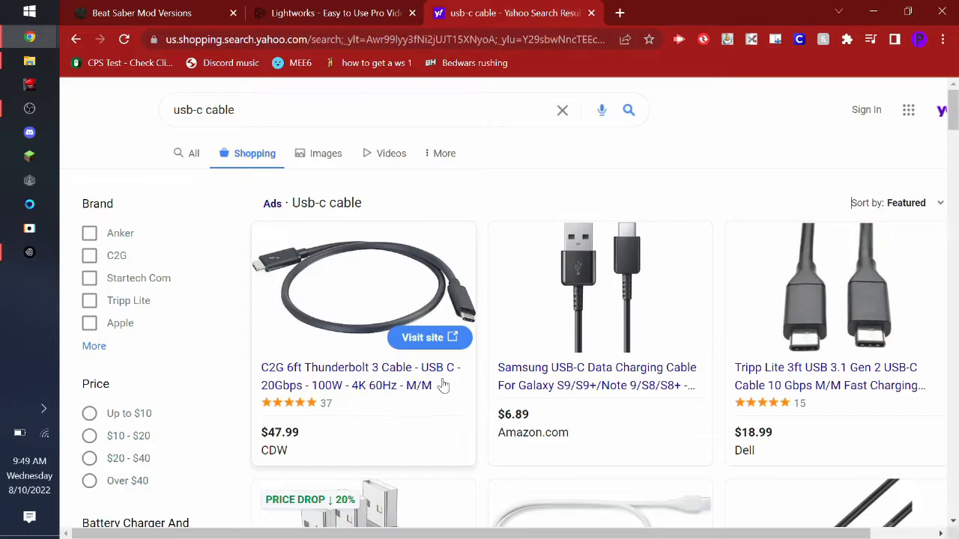
{"action": "scroll", "coordinate": [355, 406], "scroll_direction": "down", "scroll_amount": 2}
{"action": "scroll", "coordinate": [370, 405], "scroll_direction": "down", "scroll_amount": 1}
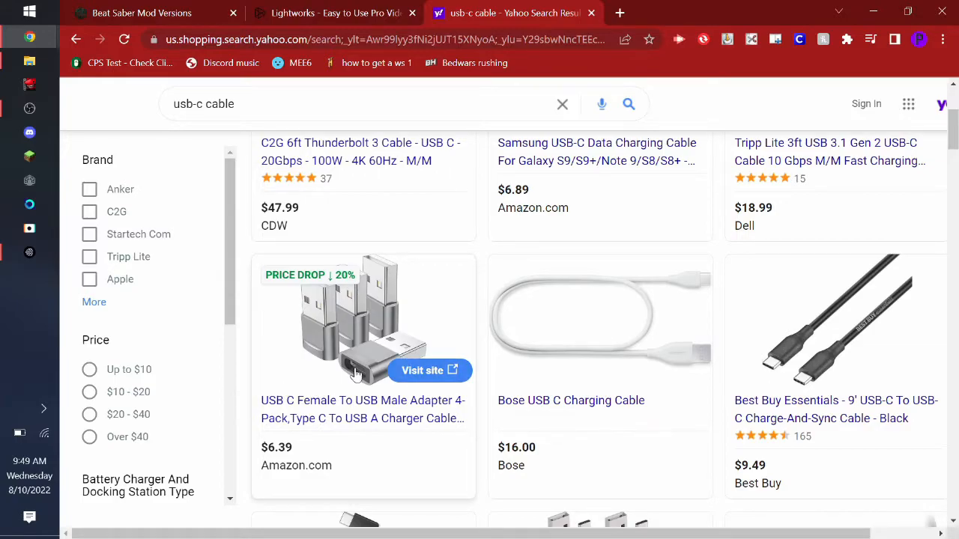
{"action": "scroll", "coordinate": [405, 315], "scroll_direction": "up", "scroll_amount": 3}
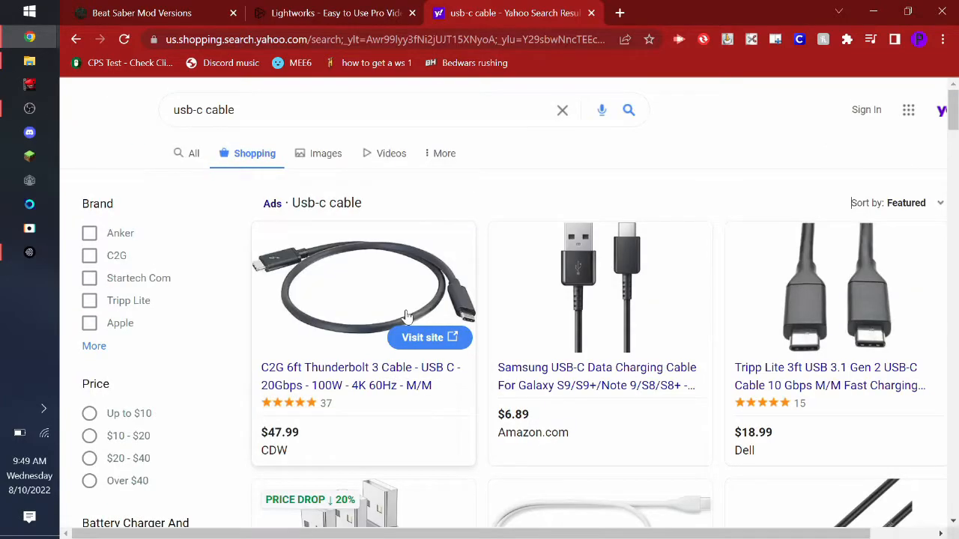
Step: View the Lightworks website, and search the Beat Saber Mod Versions page for "rep" with game version 1.17.1
{"action": "left_click", "coordinate": [292, 21]}
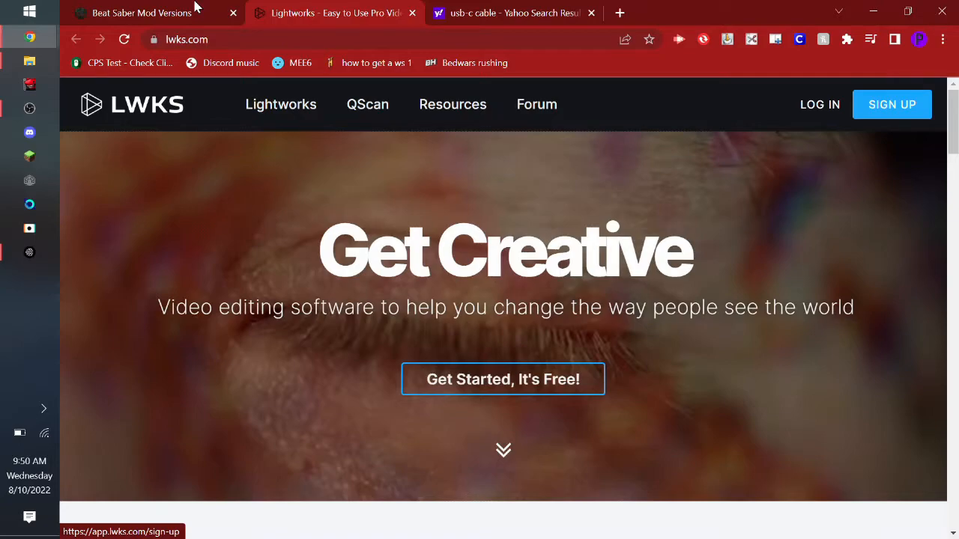
{"action": "left_click", "coordinate": [193, 10]}
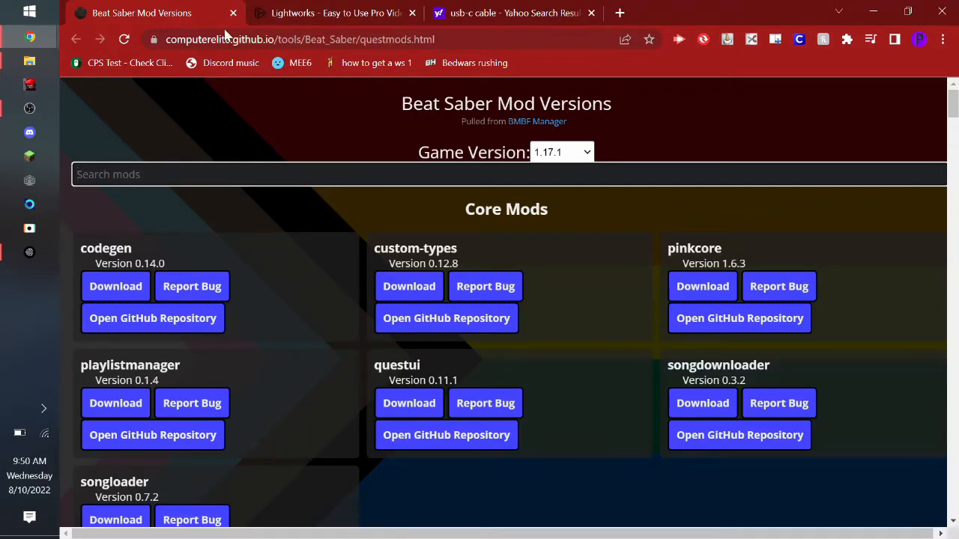
{"action": "left_click", "coordinate": [588, 153]}
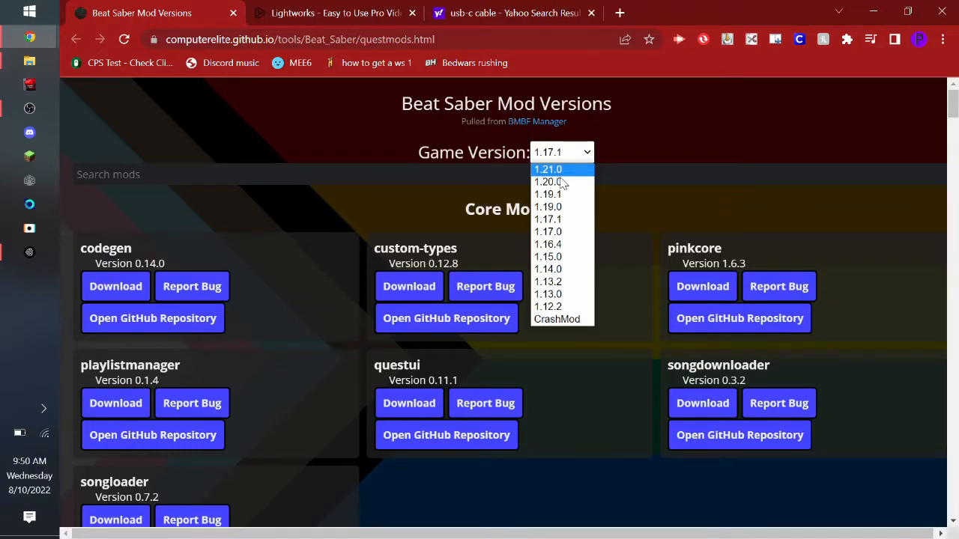
{"action": "left_click", "coordinate": [213, 178]}
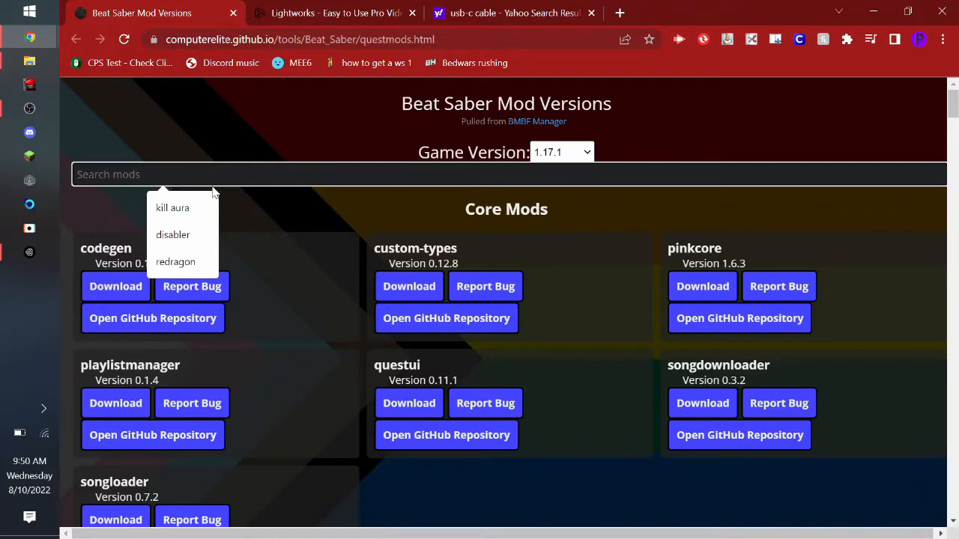
{"action": "type", "text": "r"}
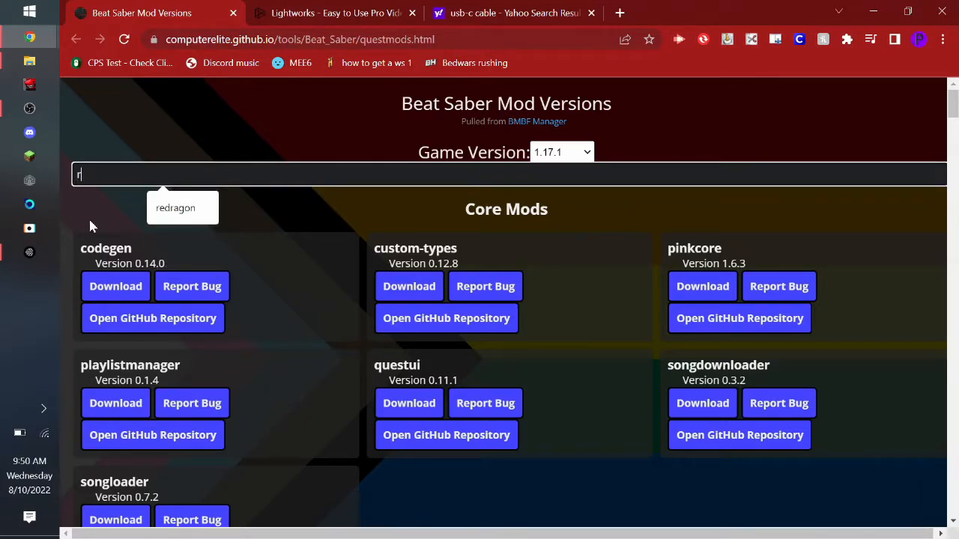
{"action": "type", "text": "ep"}
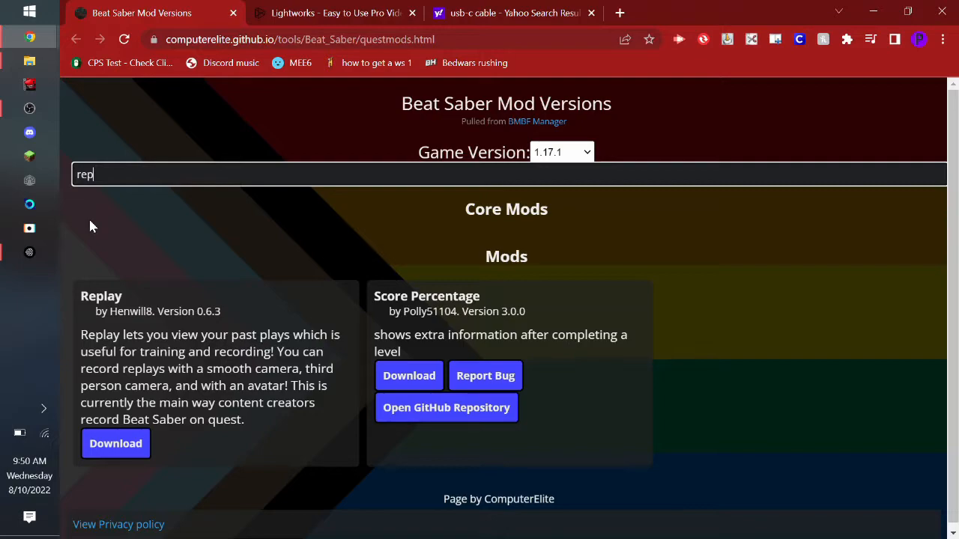
Step: Switch to the beat saber folder in File Explorer and look through its clips and maps subfolders
{"action": "left_click", "coordinate": [34, 69]}
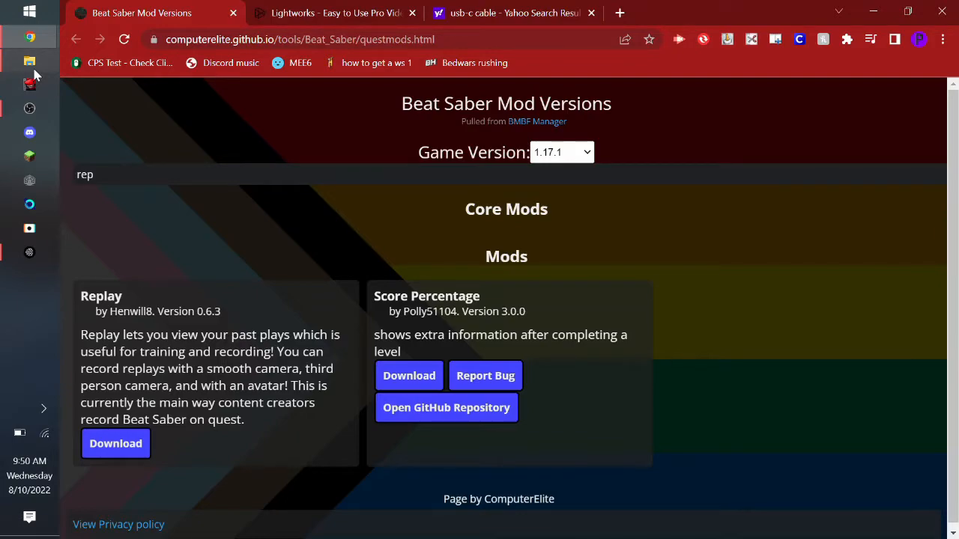
{"action": "left_click", "coordinate": [33, 65]}
{"action": "left_click", "coordinate": [452, 399]}
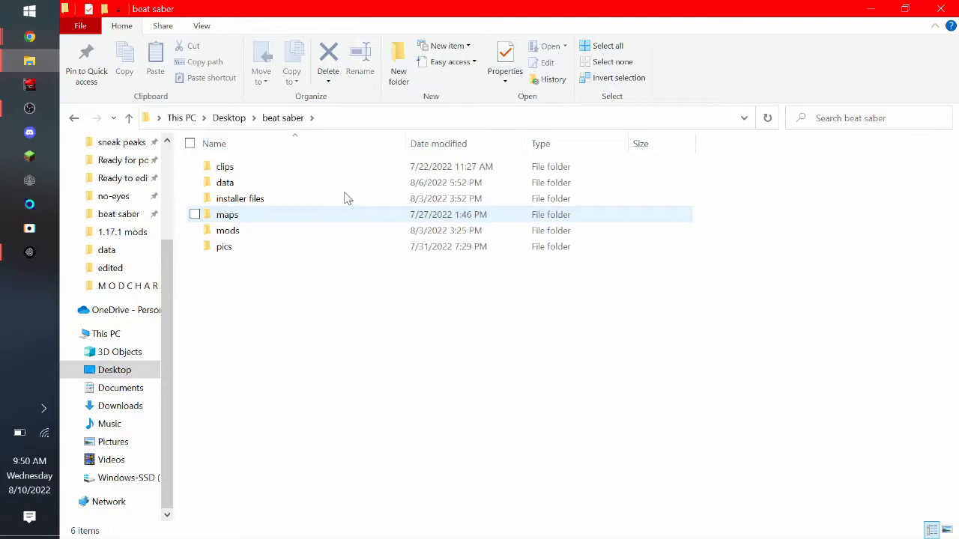
{"action": "double_click", "coordinate": [322, 166]}
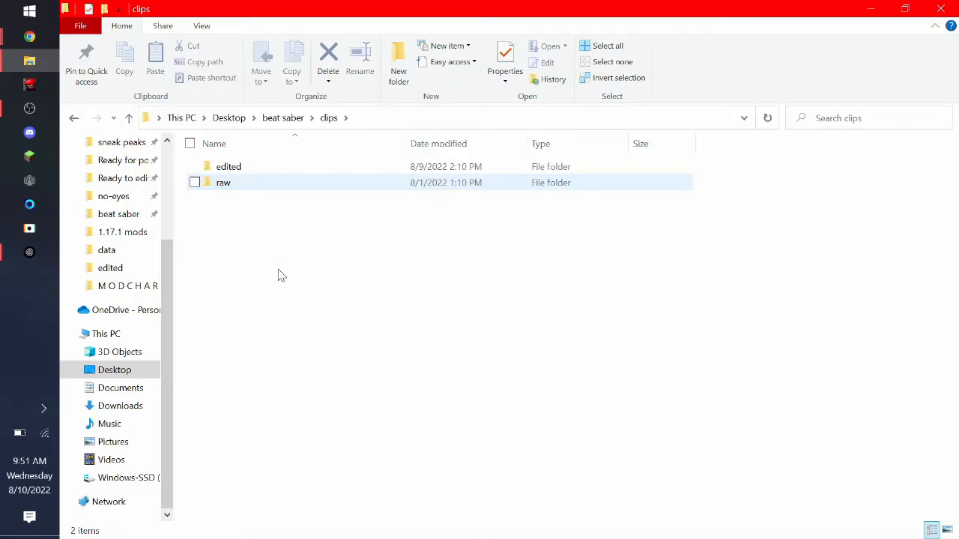
{"action": "key", "text": "BackSpace"}
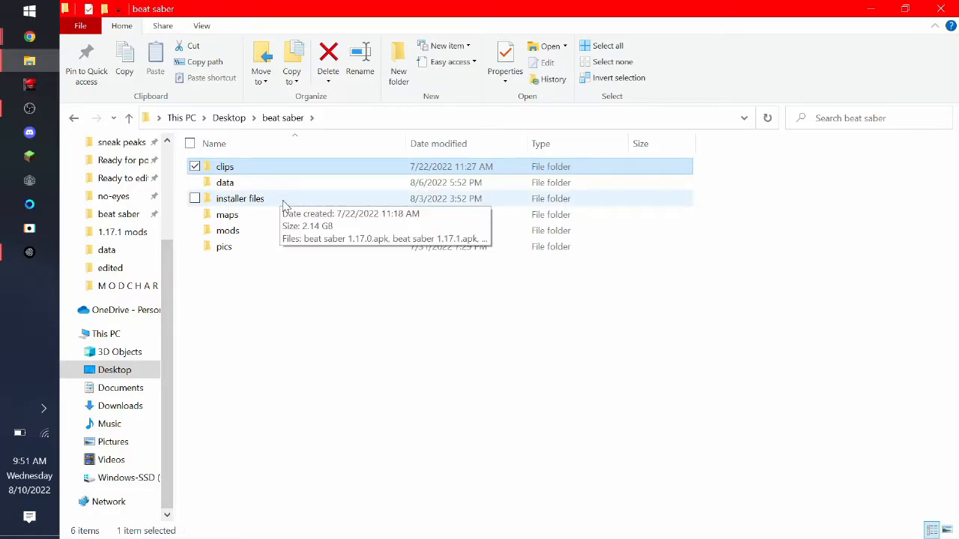
{"action": "double_click", "coordinate": [274, 168]}
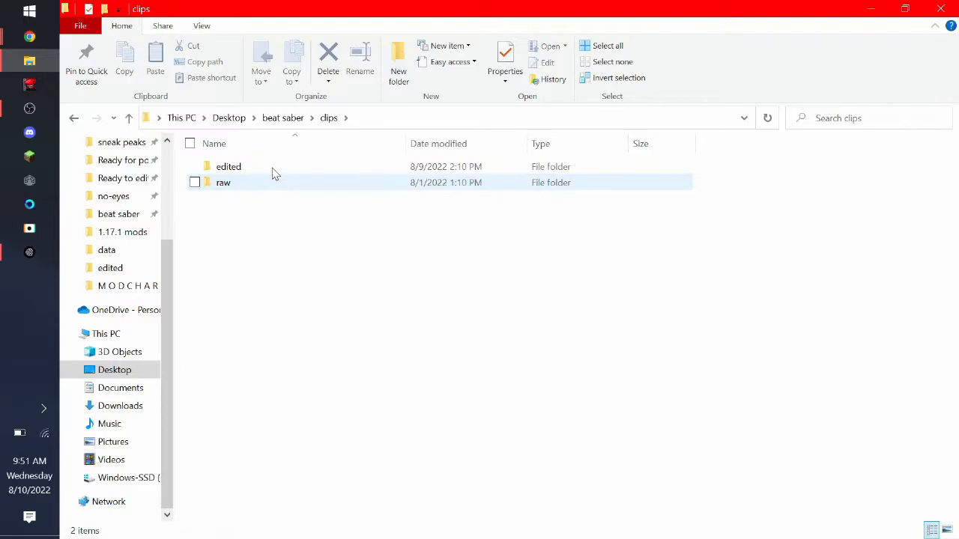
{"action": "left_click", "coordinate": [281, 118]}
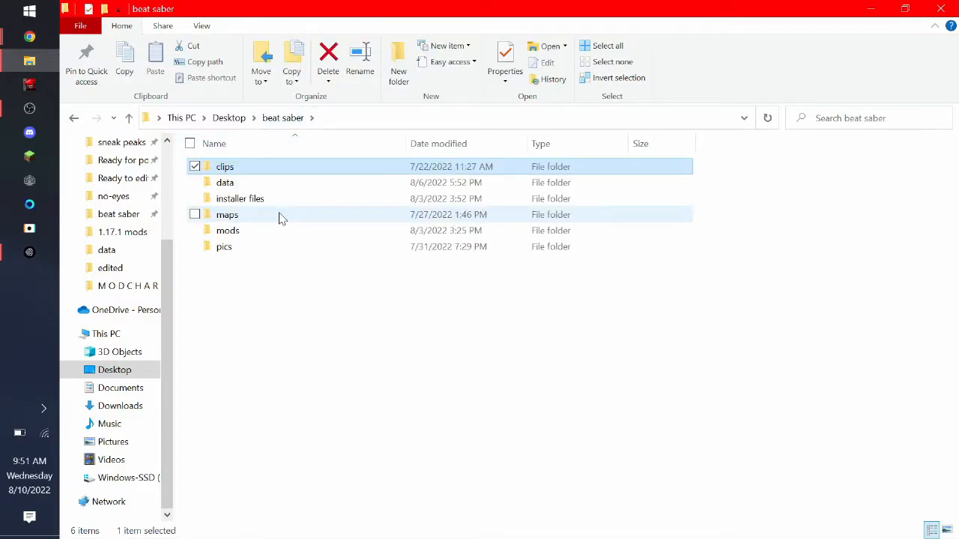
{"action": "left_click", "coordinate": [271, 232]}
{"action": "double_click", "coordinate": [262, 216]}
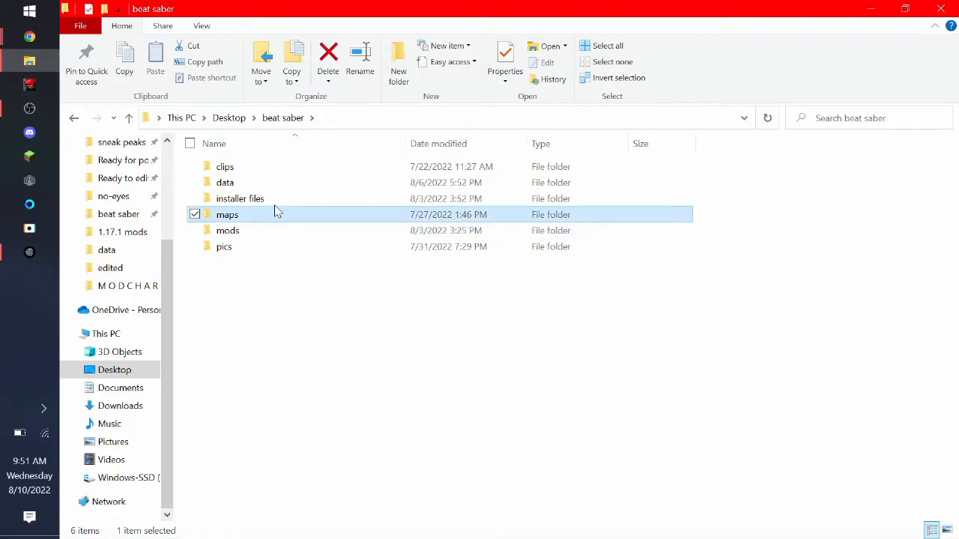
{"action": "left_click", "coordinate": [282, 118]}
{"action": "left_click", "coordinate": [335, 387]}
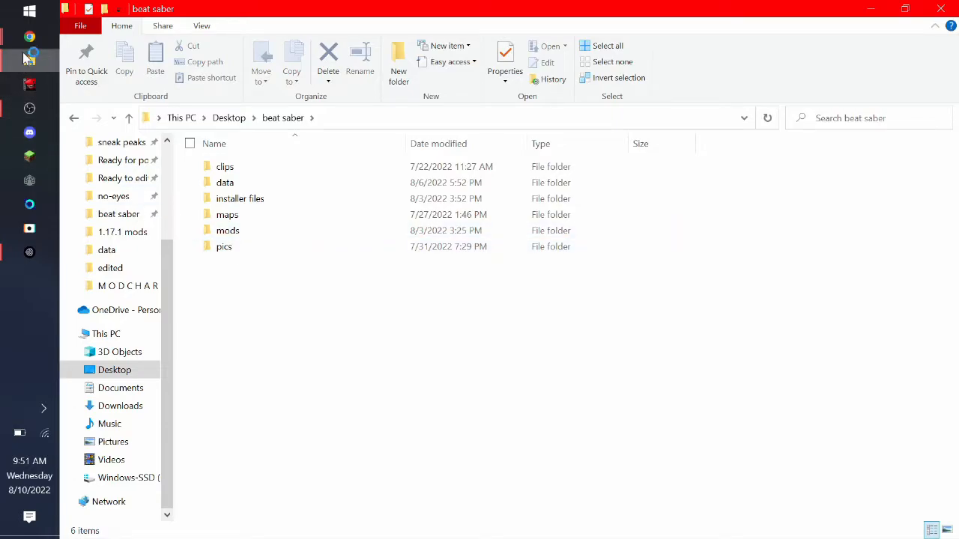
Step: Switch to SideQuest and examine the headset settings, including full rate capture, video capture size and refresh rate
{"action": "left_click", "coordinate": [36, 255]}
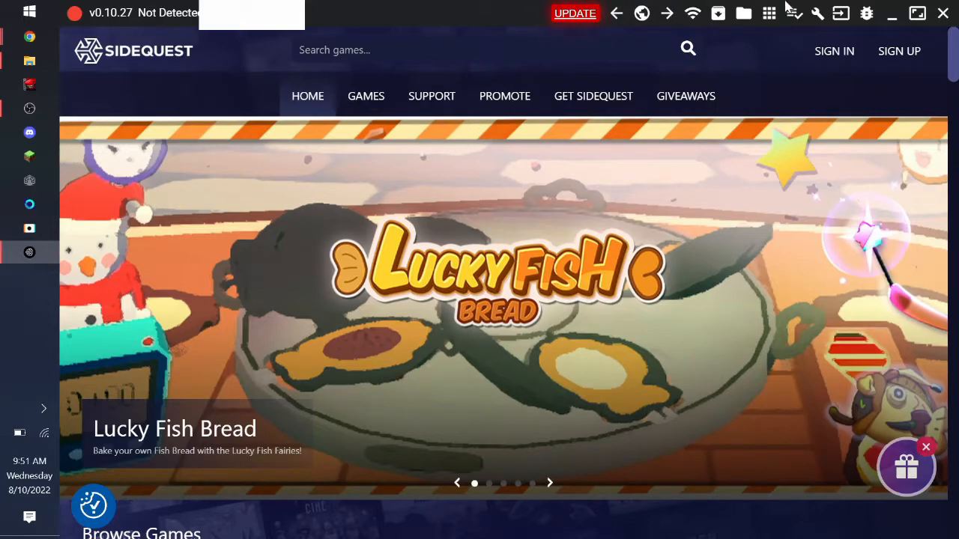
{"action": "left_click", "coordinate": [817, 14]}
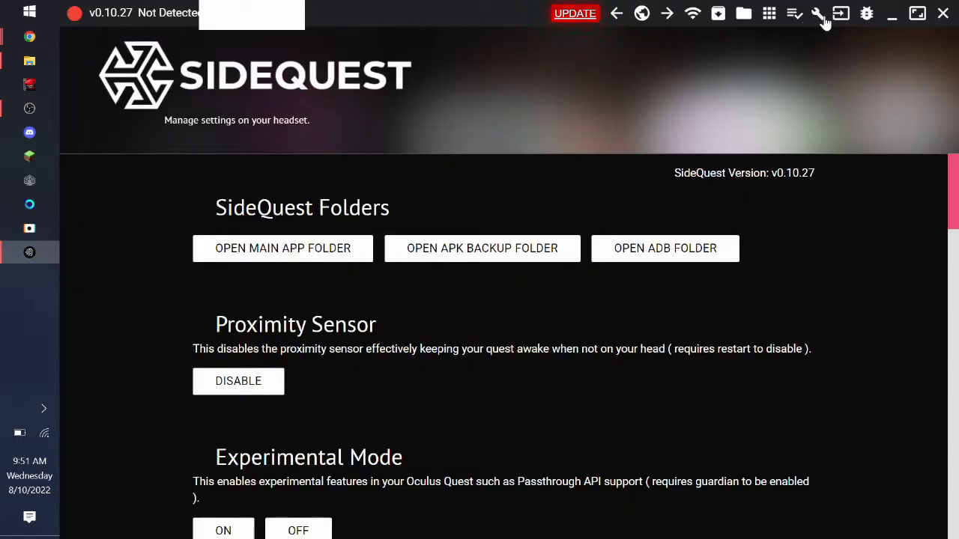
{"action": "scroll", "coordinate": [818, 166], "scroll_direction": "down", "scroll_amount": 13}
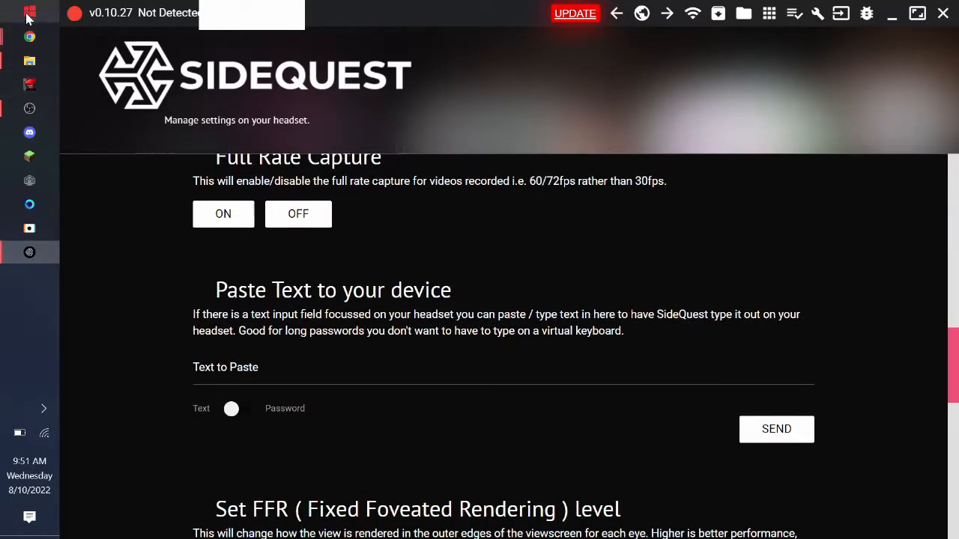
{"action": "scroll", "coordinate": [619, 264], "scroll_direction": "down", "scroll_amount": 5}
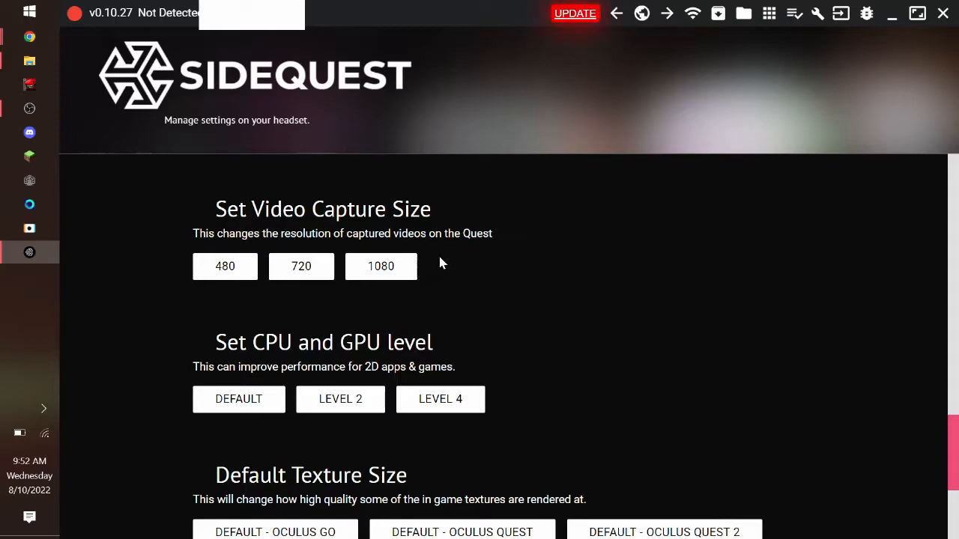
{"action": "scroll", "coordinate": [441, 264], "scroll_direction": "up", "scroll_amount": 1}
{"action": "scroll", "coordinate": [442, 266], "scroll_direction": "up", "scroll_amount": 15}
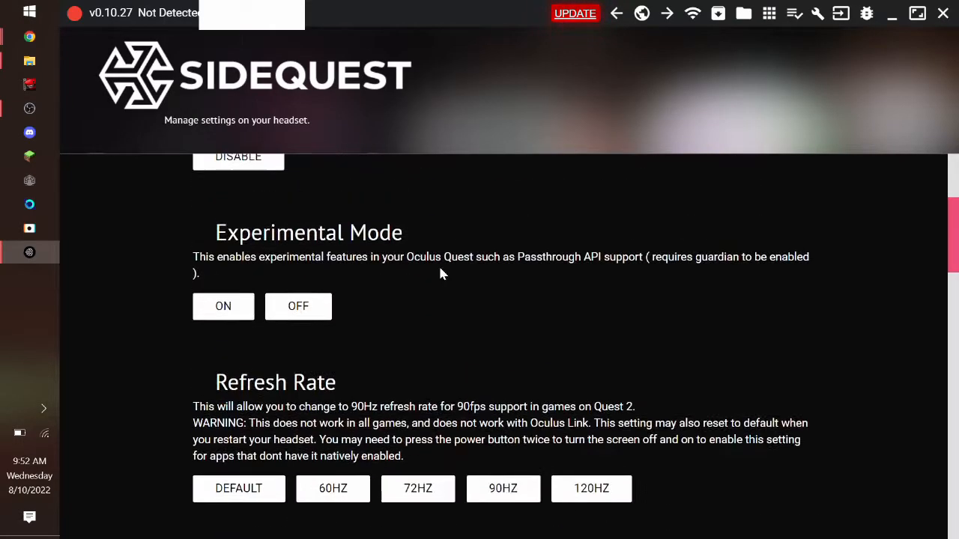
{"action": "scroll", "coordinate": [441, 277], "scroll_direction": "up", "scroll_amount": 3}
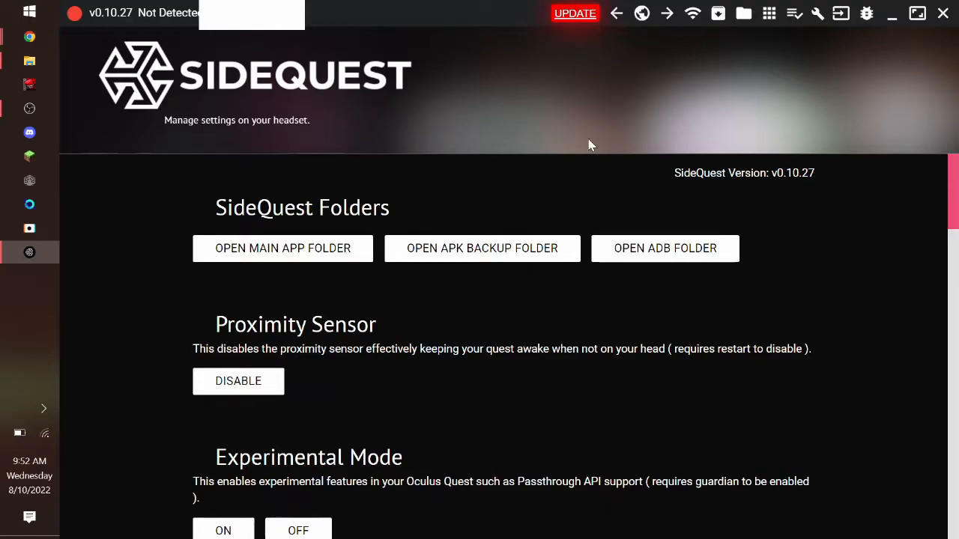
{"action": "scroll", "coordinate": [649, 300], "scroll_direction": "down", "scroll_amount": 5}
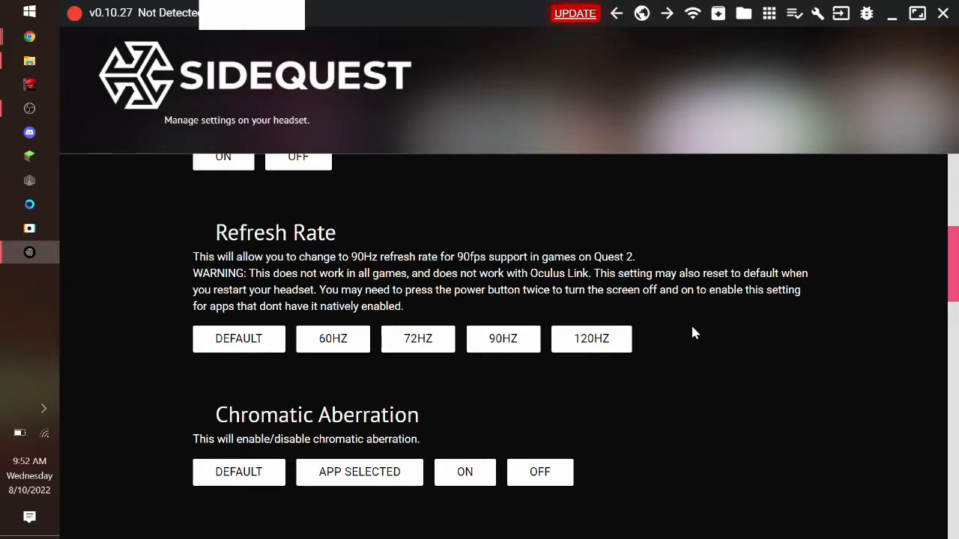
Step: View the Wireless options for installing apps, close them, and return to the SideQuest home page
{"action": "left_click", "coordinate": [694, 15]}
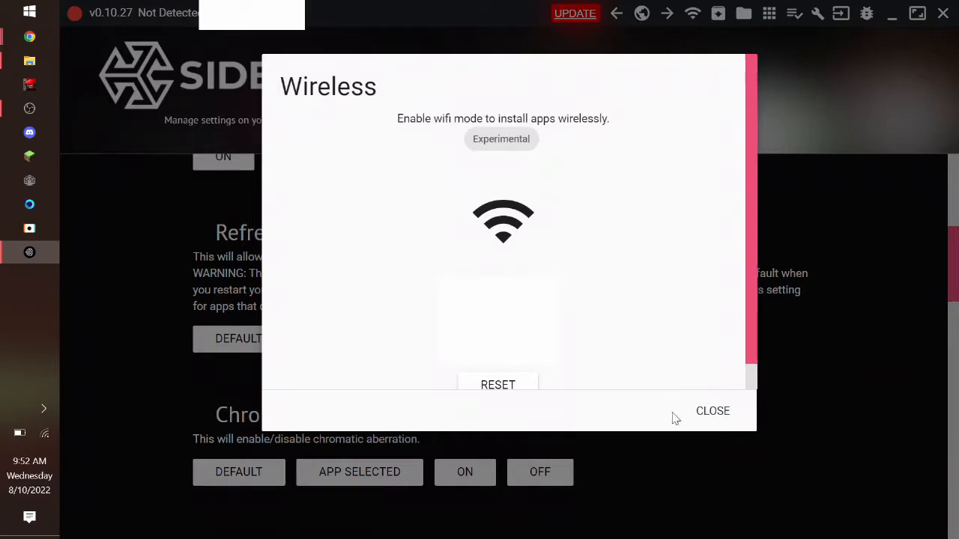
{"action": "left_click", "coordinate": [711, 412]}
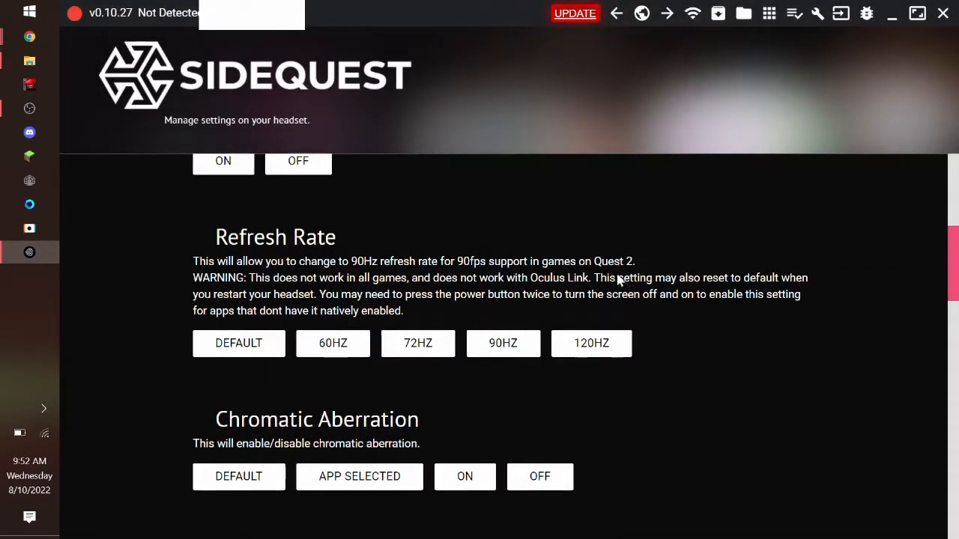
{"action": "scroll", "coordinate": [619, 275], "scroll_direction": "up", "scroll_amount": 5}
{"action": "left_click", "coordinate": [614, 14]}
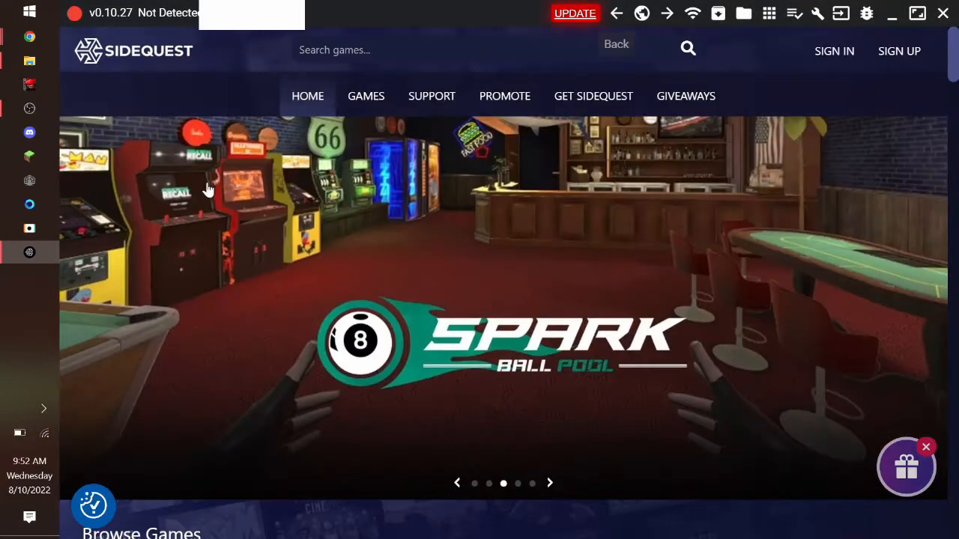
{"action": "left_click", "coordinate": [36, 61]}
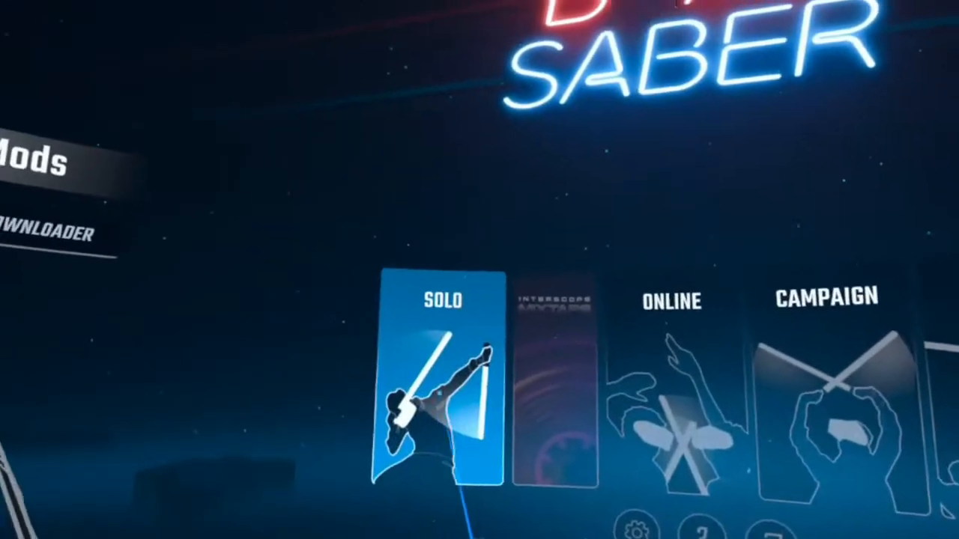
Step: Open the Replay mod's settings in Beat Saber, examine its recording options, and return to the main menu
{"action": "left_click", "coordinate": [241, 470]}
{"action": "left_click", "coordinate": [463, 237]}
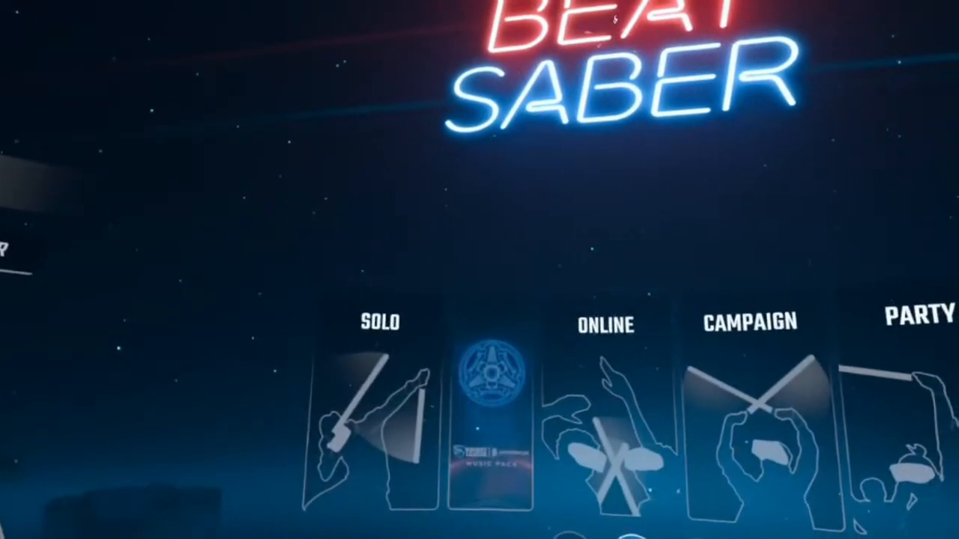
{"action": "left_click", "coordinate": [429, 404]}
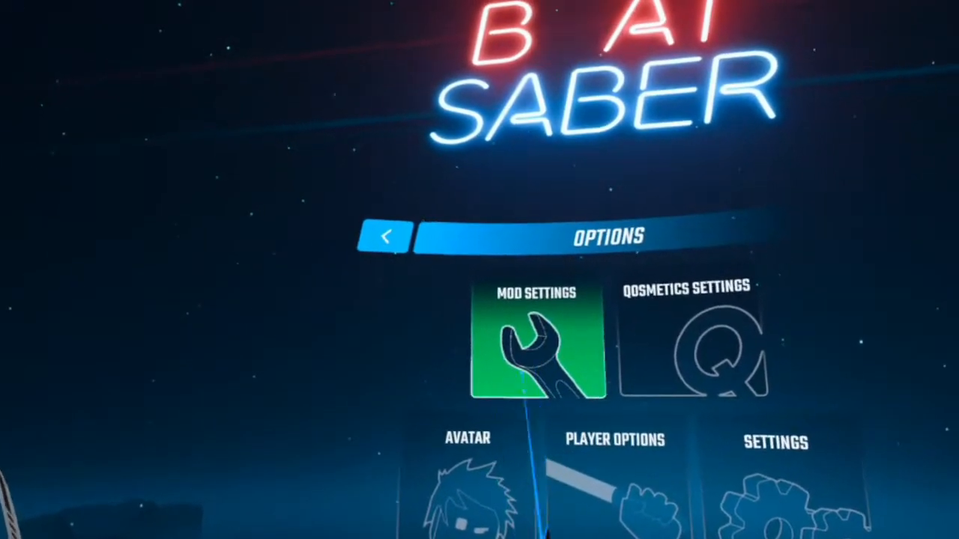
{"action": "left_click", "coordinate": [536, 347]}
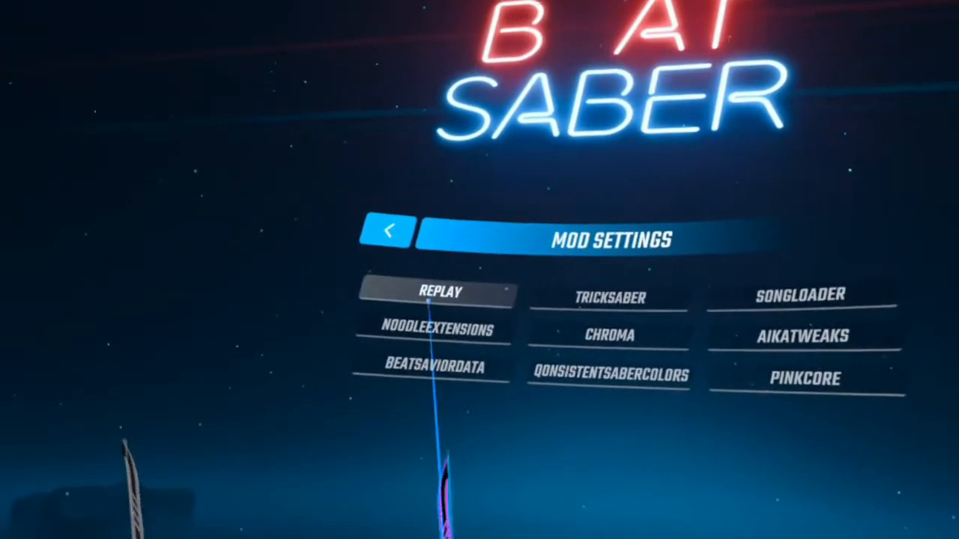
{"action": "left_click", "coordinate": [435, 303]}
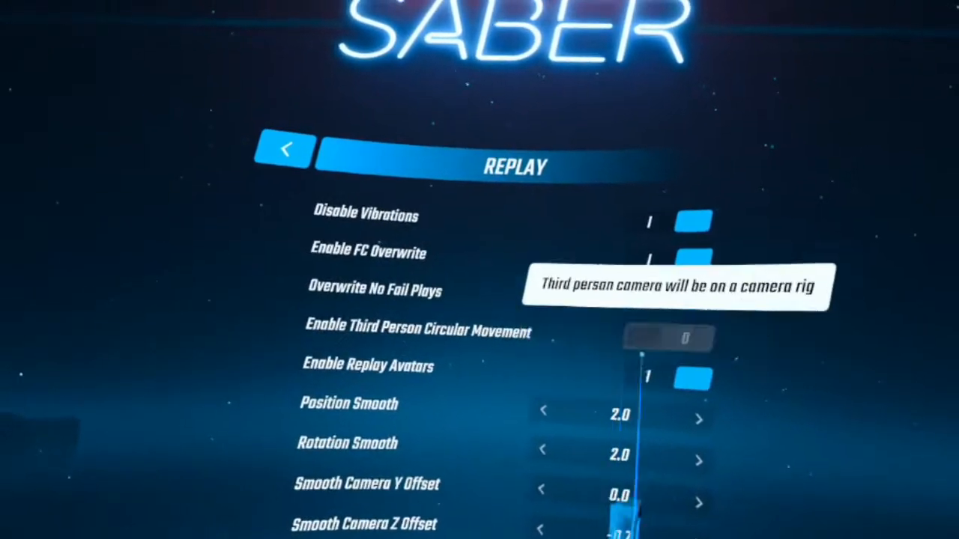
{"action": "left_click", "coordinate": [286, 150]}
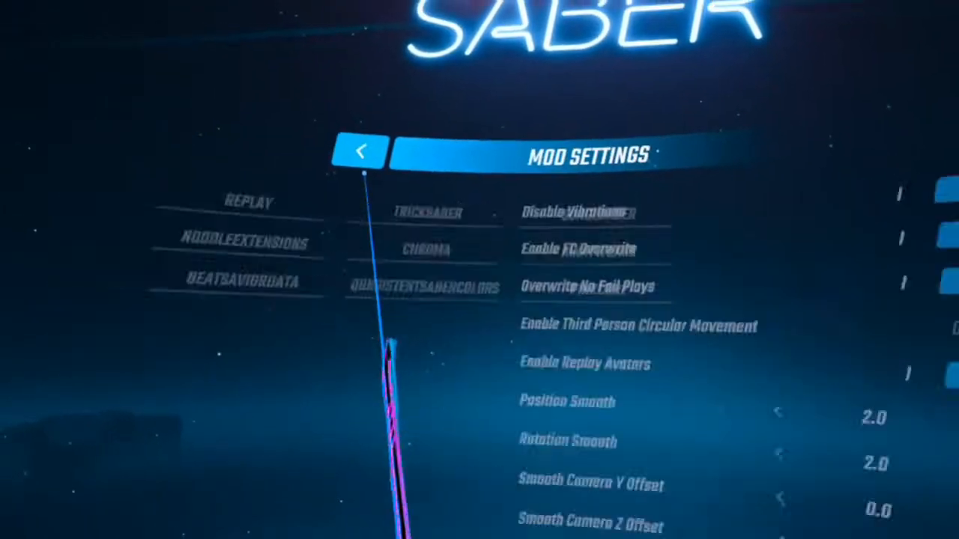
{"action": "left_click", "coordinate": [361, 152]}
{"action": "left_click", "coordinate": [394, 144]}
Step: Open "Into the Dream" from Original Soundtrack Vol. 4 in Solo mode to show its replay controls
{"action": "left_click", "coordinate": [385, 342]}
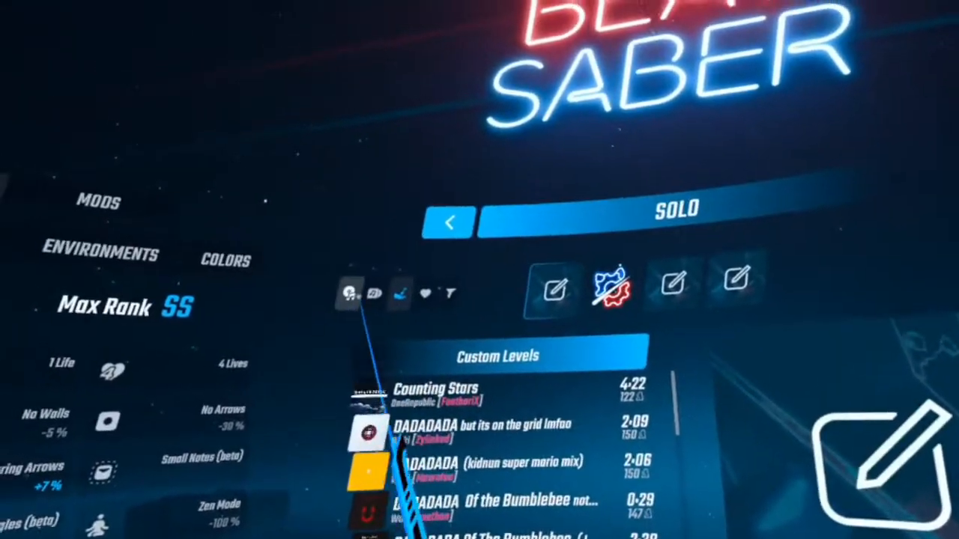
{"action": "left_click", "coordinate": [277, 184]}
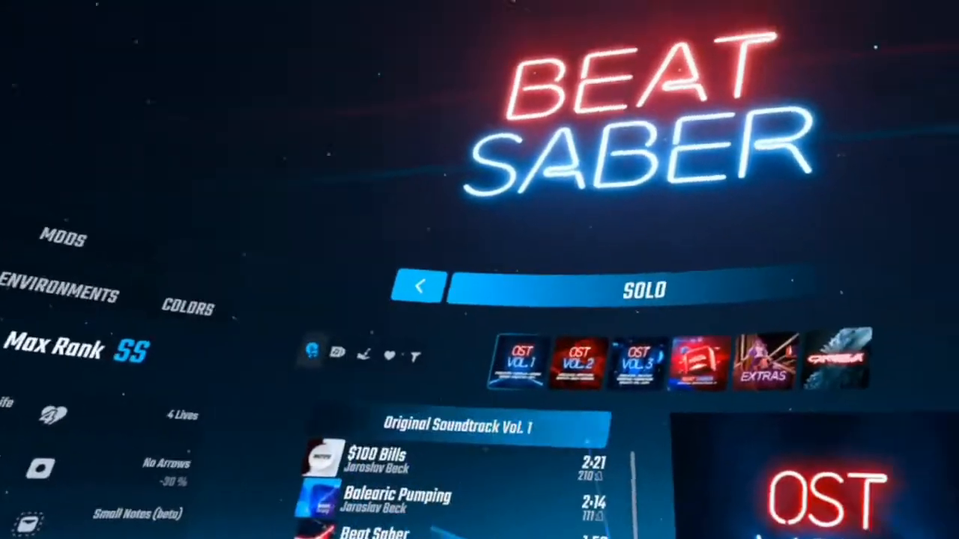
{"action": "left_click", "coordinate": [699, 363]}
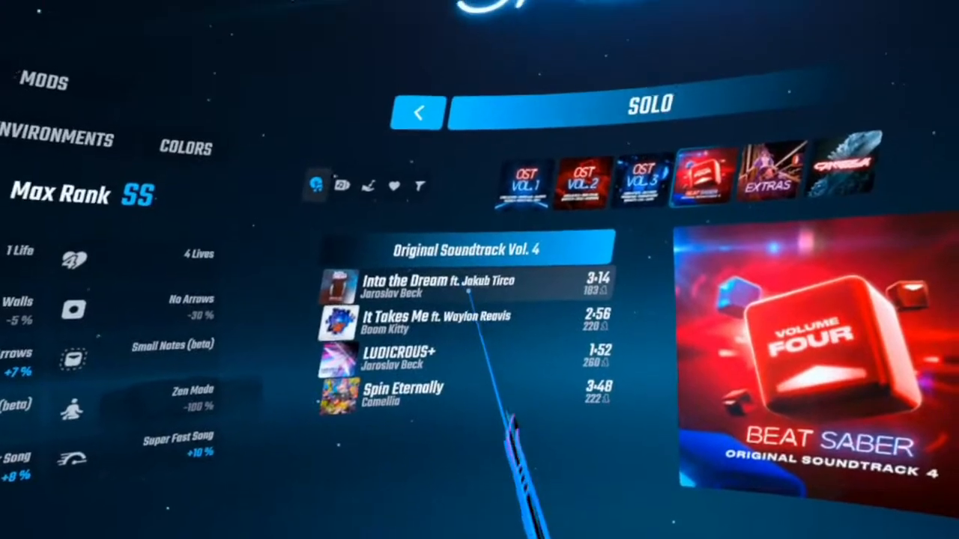
{"action": "left_click", "coordinate": [468, 291]}
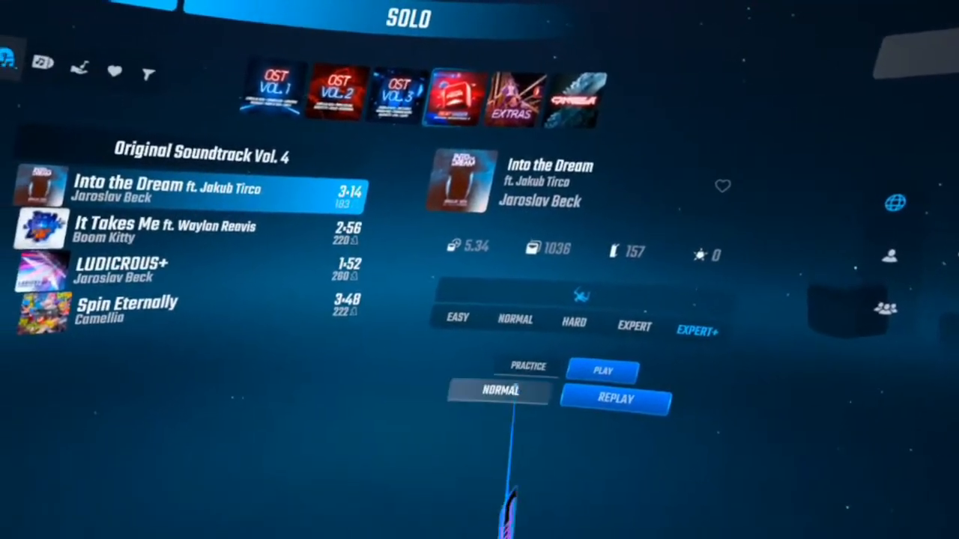
Step: Cycle the replay view of "Into the Dream" from Normal to Third Person
{"action": "left_click", "coordinate": [508, 405]}
{"action": "left_click", "coordinate": [508, 405]}
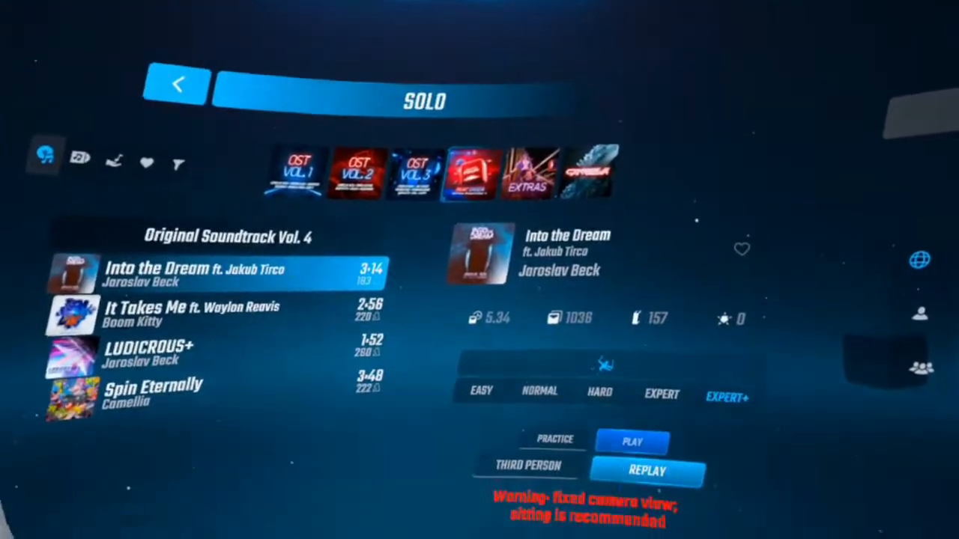
{"action": "left_click", "coordinate": [573, 383]}
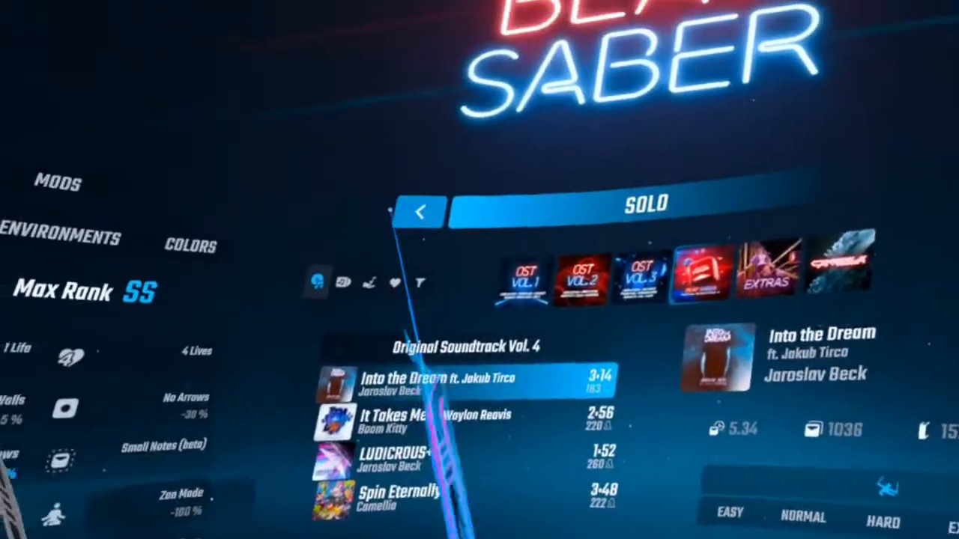
Step: Leave Solo mode, view the NoodleExtensions mod settings, and go back
{"action": "left_click", "coordinate": [262, 10]}
{"action": "left_click", "coordinate": [548, 411]}
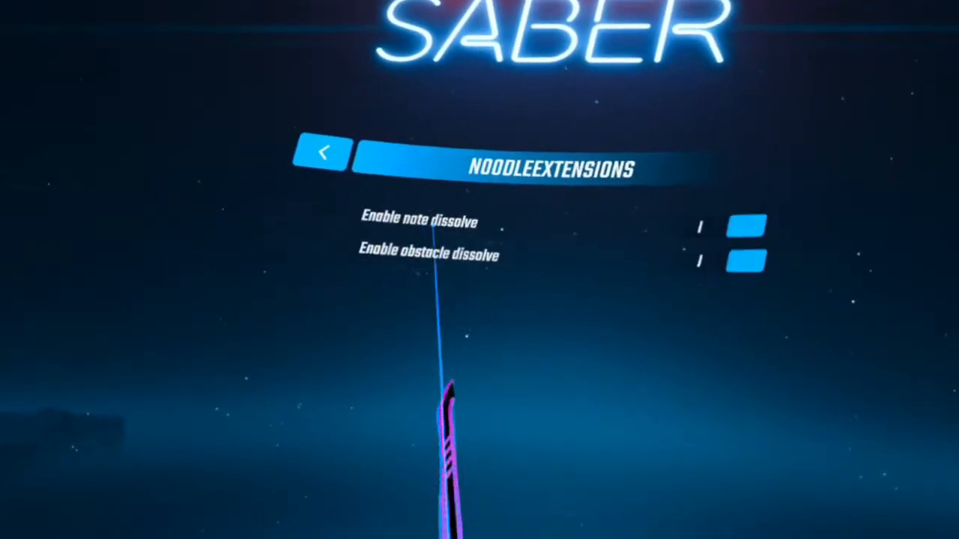
{"action": "left_click", "coordinate": [323, 153]}
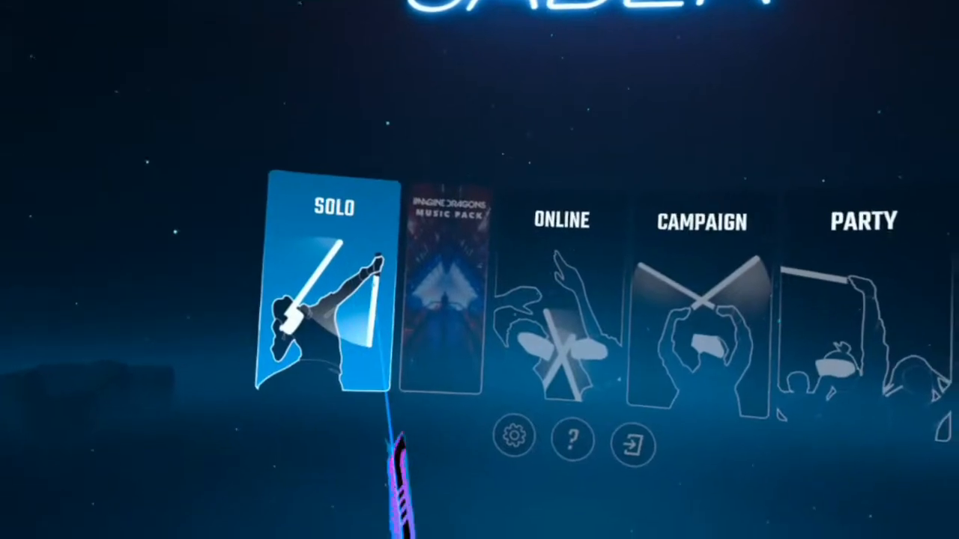
Step: Return to Solo mode and select "Into the Dream" from Original Soundtrack Vol. 4
{"action": "left_click", "coordinate": [378, 258]}
{"action": "left_click", "coordinate": [315, 225]}
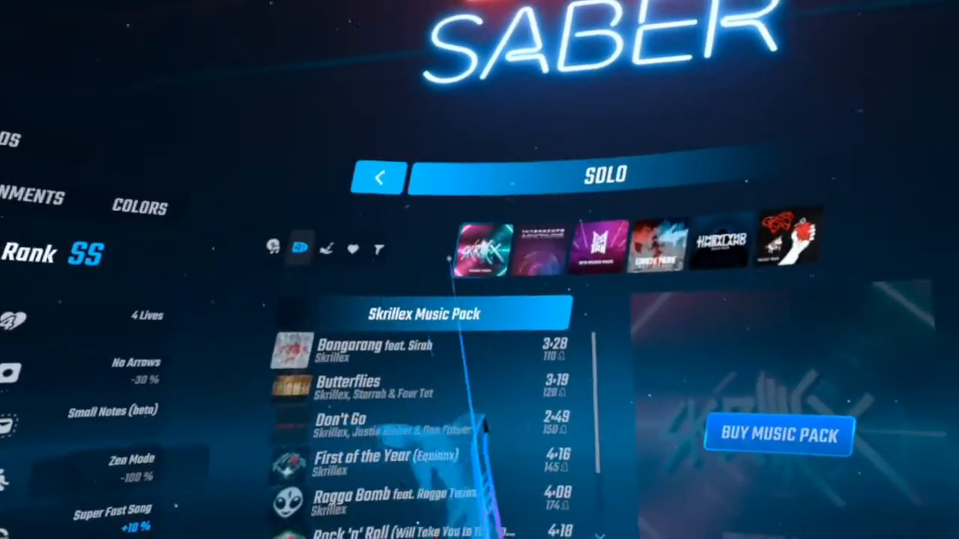
{"action": "left_click", "coordinate": [273, 247]}
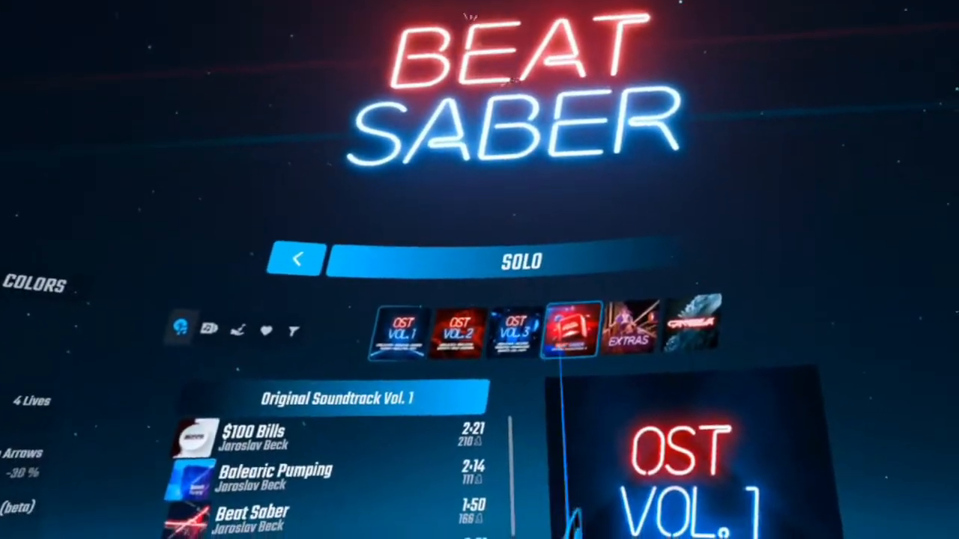
{"action": "left_click", "coordinate": [572, 330]}
{"action": "left_click", "coordinate": [255, 434]}
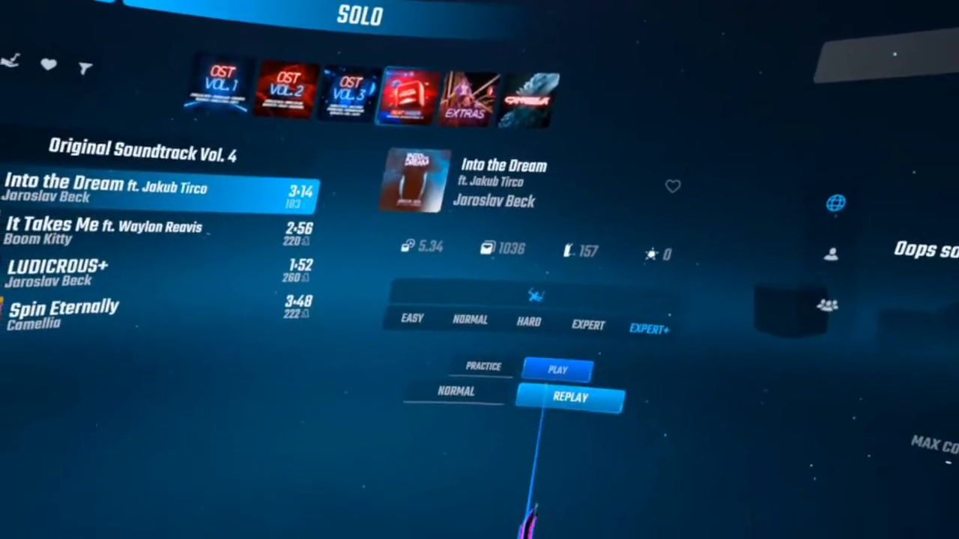
Step: Play the Expert+ replay of "Into the Dream" in Normal view, pause it, and exit to the menu
{"action": "left_click", "coordinate": [570, 398]}
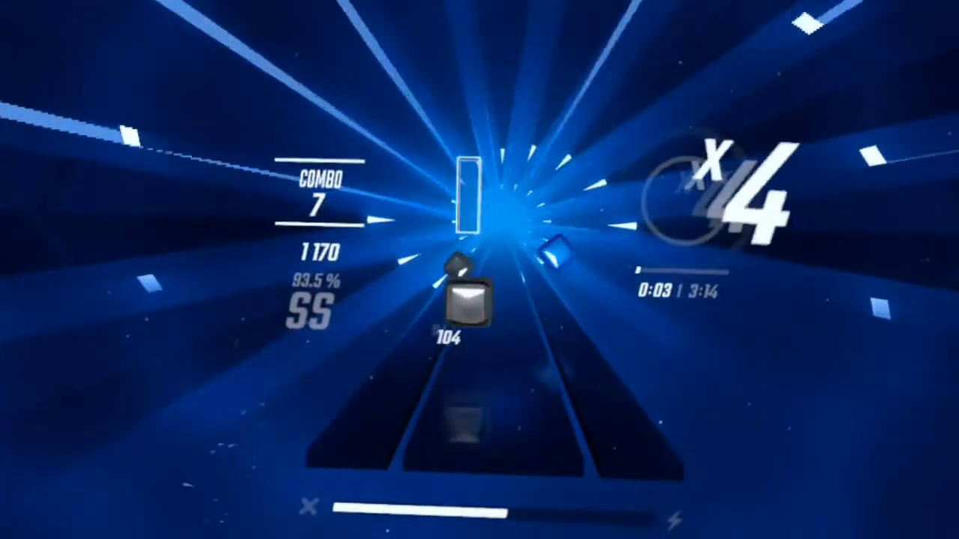
{"action": "key", "text": "Escape"}
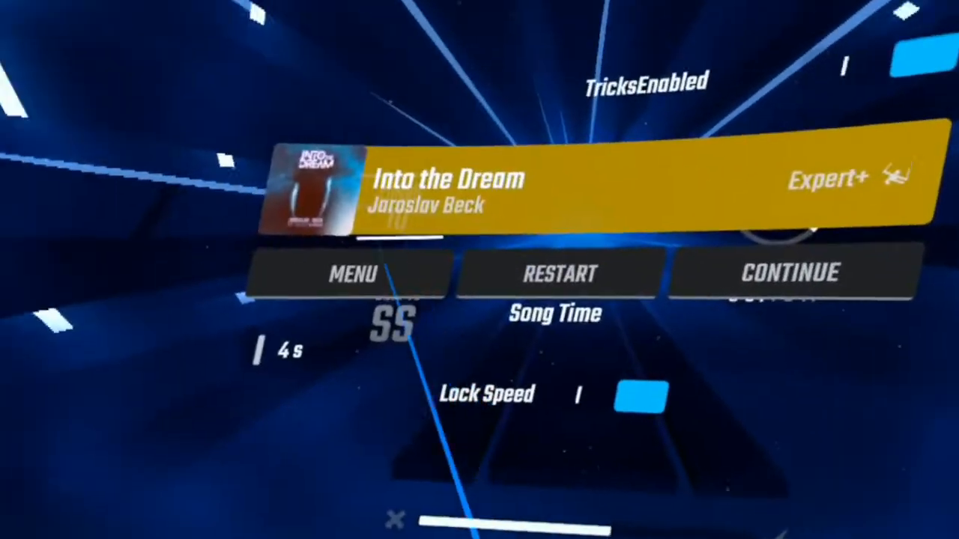
{"action": "left_click", "coordinate": [352, 273]}
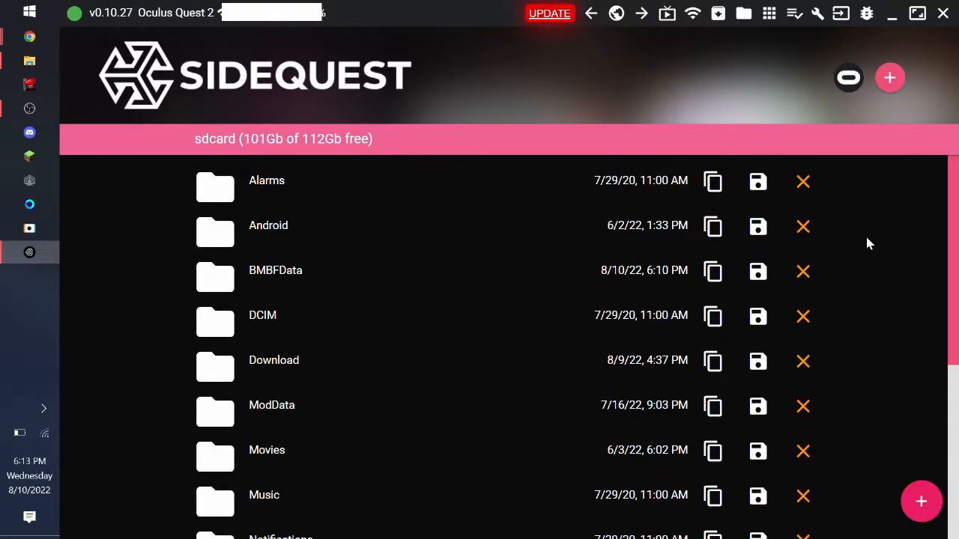
Step: Browse the headset's sdcard in SideQuest to the VideoShots folder inside Oculus and find the newest Beat Saber recording
{"action": "scroll", "coordinate": [863, 245], "scroll_direction": "down", "scroll_amount": 2}
{"action": "scroll", "coordinate": [863, 245], "scroll_direction": "up", "scroll_amount": 2}
{"action": "scroll", "coordinate": [863, 245], "scroll_direction": "down", "scroll_amount": 1}
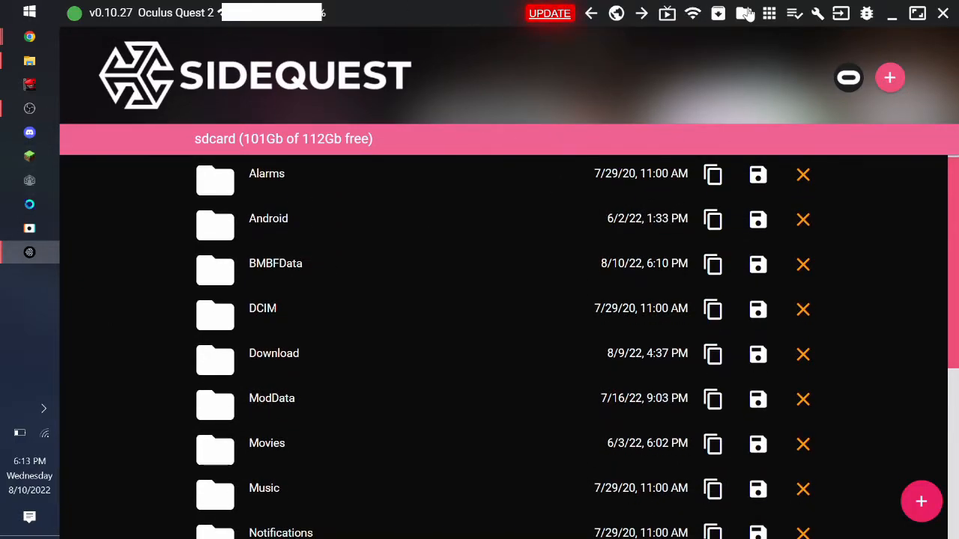
{"action": "scroll", "coordinate": [484, 291], "scroll_direction": "down", "scroll_amount": 5}
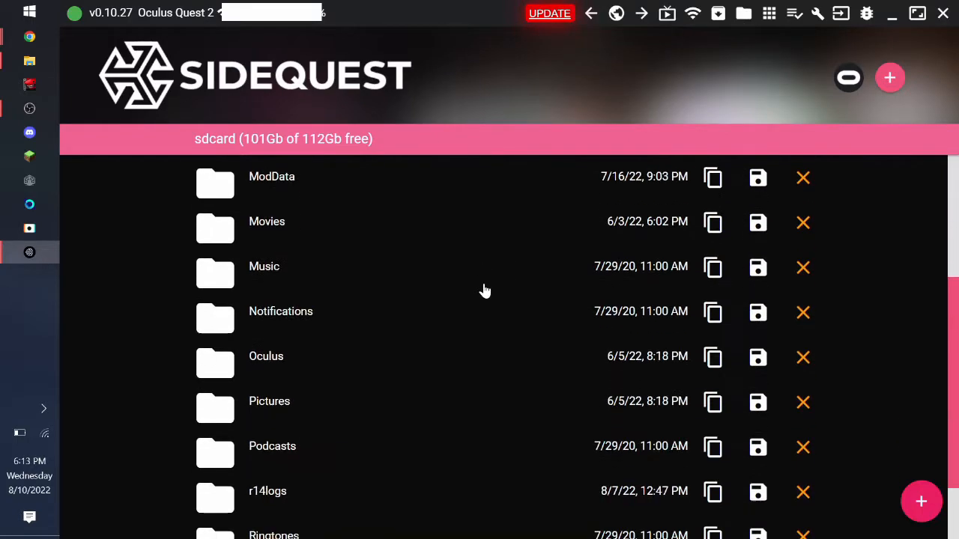
{"action": "left_click", "coordinate": [272, 363]}
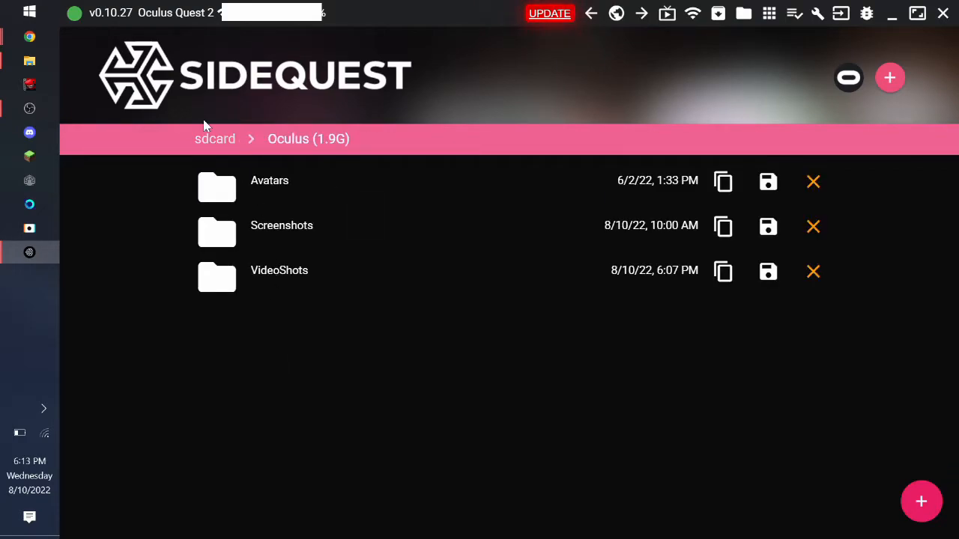
{"action": "left_click", "coordinate": [292, 233]}
{"action": "left_click", "coordinate": [296, 138]}
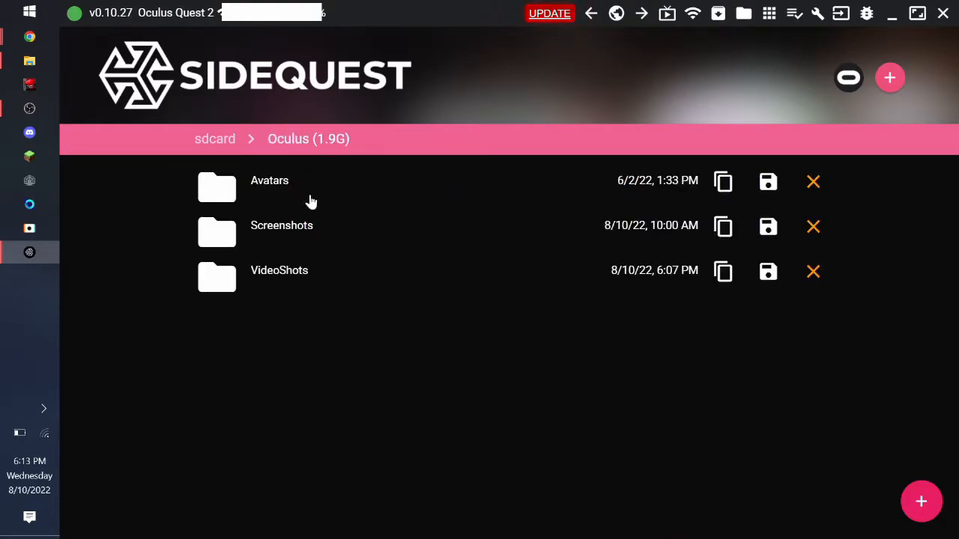
{"action": "left_click", "coordinate": [297, 266]}
{"action": "scroll", "coordinate": [764, 349], "scroll_direction": "down", "scroll_amount": 5}
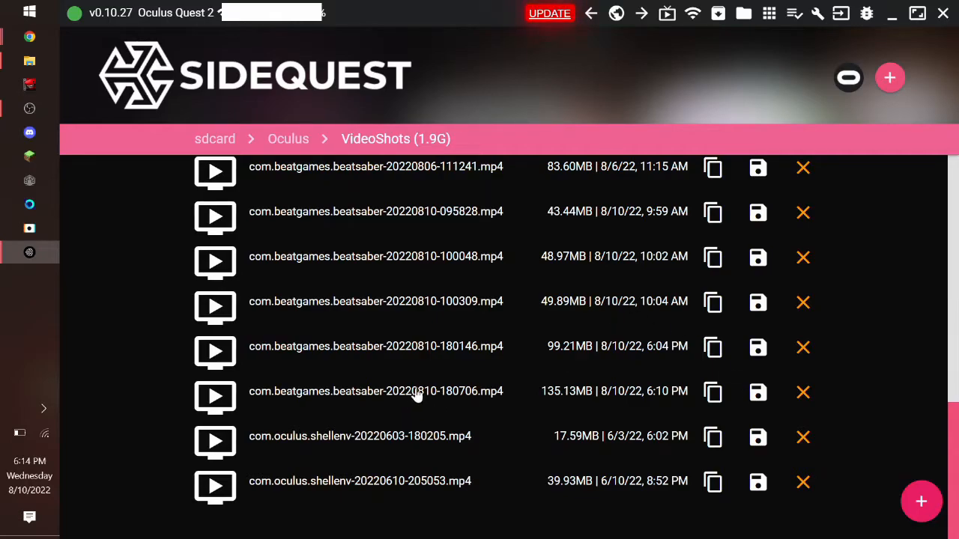
Step: Start saving com.beatgames.beatsaber-20220810-180706.mp4 to the PC and browse for its location up to the desktop's beat saber folder
{"action": "left_click", "coordinate": [758, 394]}
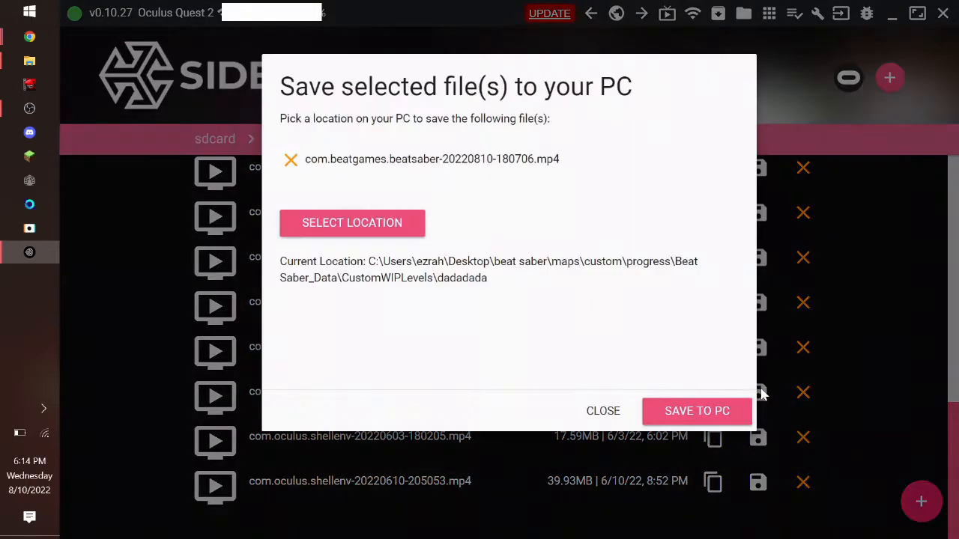
{"action": "left_click", "coordinate": [377, 218]}
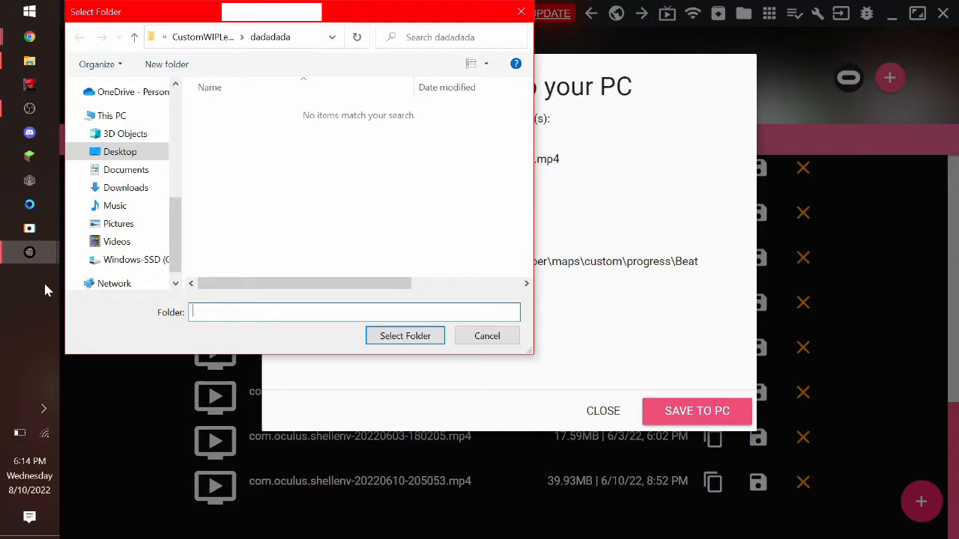
{"action": "scroll", "coordinate": [142, 178], "scroll_direction": "up", "scroll_amount": 1}
{"action": "scroll", "coordinate": [142, 178], "scroll_direction": "up", "scroll_amount": 1}
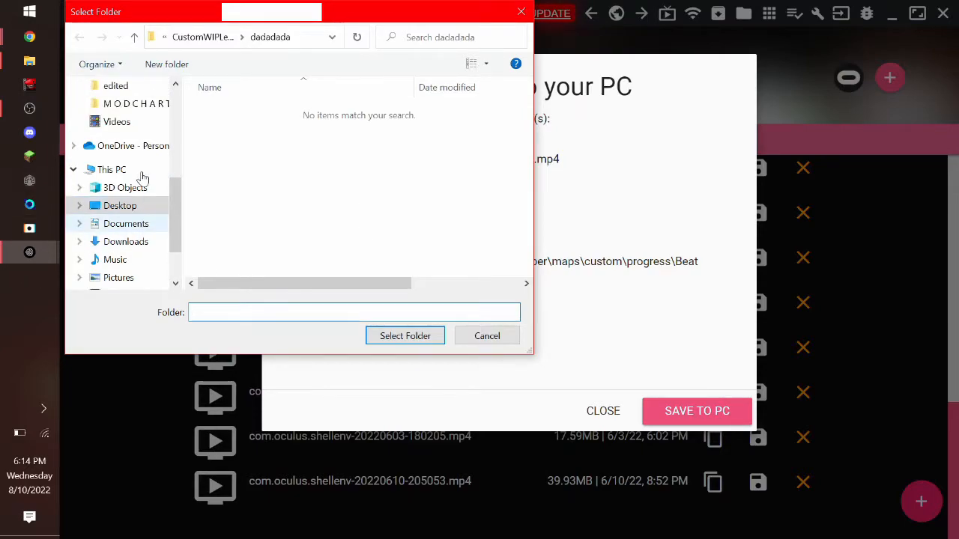
{"action": "left_click", "coordinate": [217, 38]}
{"action": "left_click", "coordinate": [208, 37]}
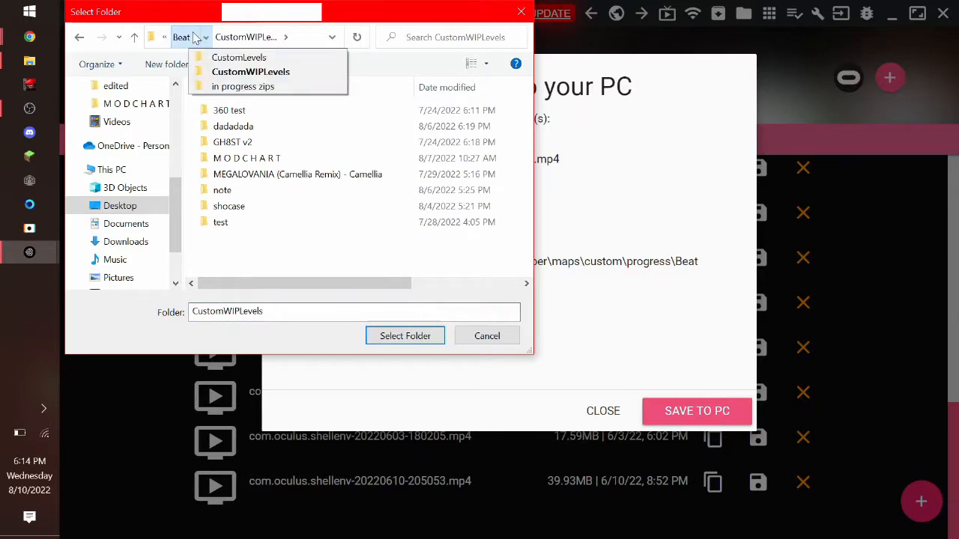
{"action": "left_click", "coordinate": [193, 38]}
{"action": "left_click", "coordinate": [188, 37]}
{"action": "left_click", "coordinate": [186, 37]}
{"action": "left_click", "coordinate": [186, 37]}
{"action": "left_click", "coordinate": [188, 37]}
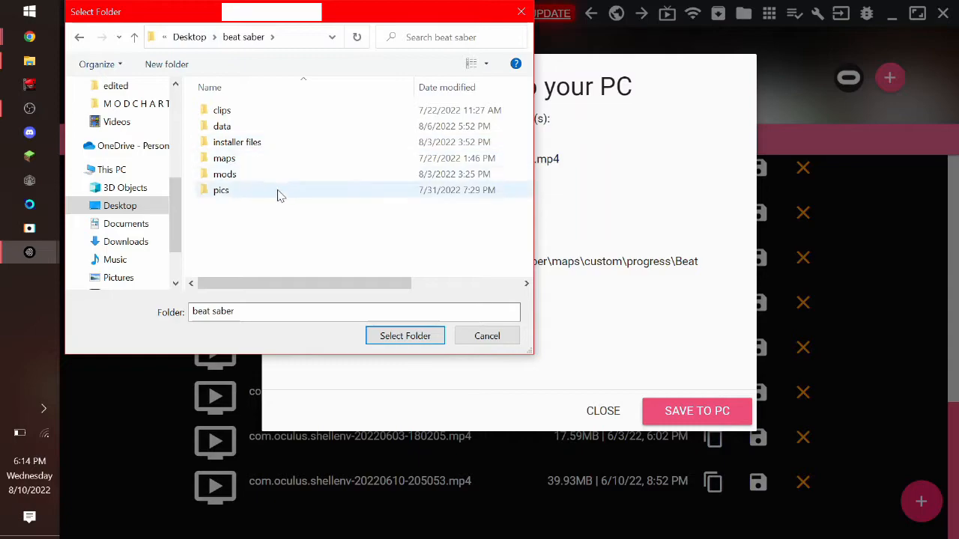
Step: Choose the raw folder inside clips as the save location and save the recording to the PC
{"action": "double_click", "coordinate": [228, 109]}
{"action": "double_click", "coordinate": [242, 126]}
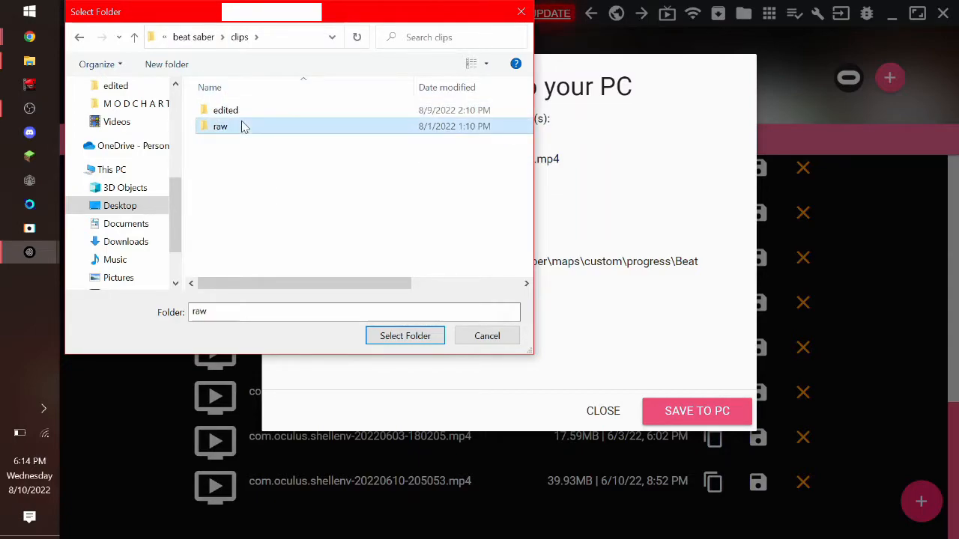
{"action": "left_click", "coordinate": [416, 337]}
{"action": "left_click", "coordinate": [673, 407]}
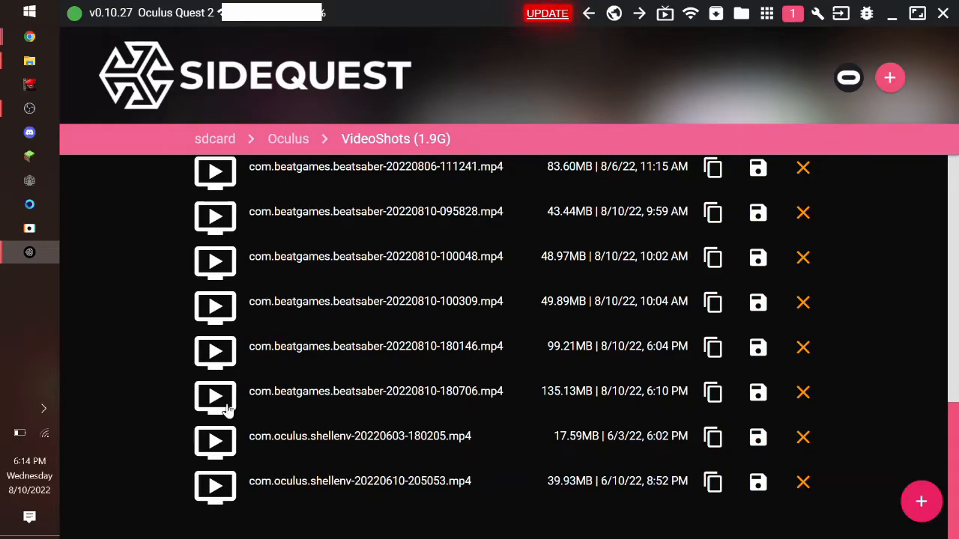
{"action": "left_click", "coordinate": [917, 14]}
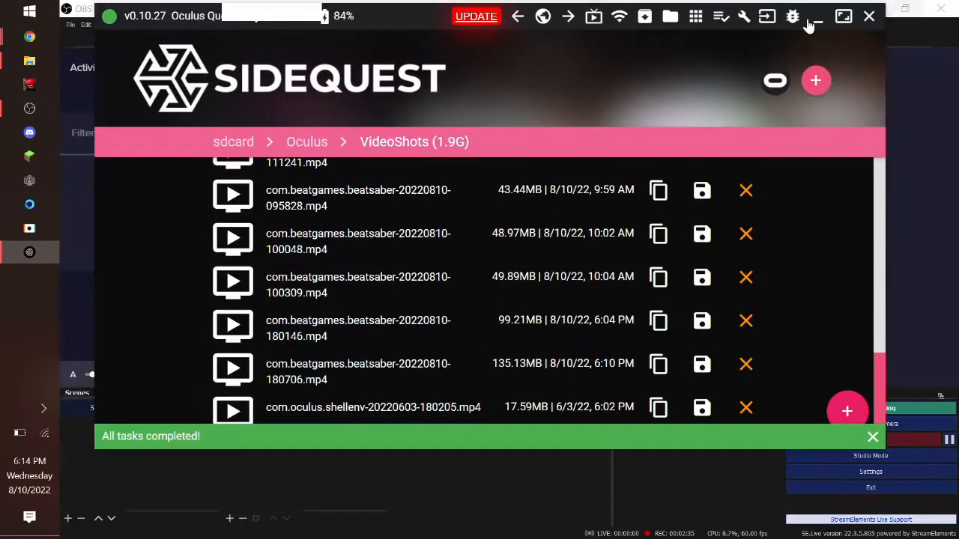
{"action": "left_click", "coordinate": [843, 16]}
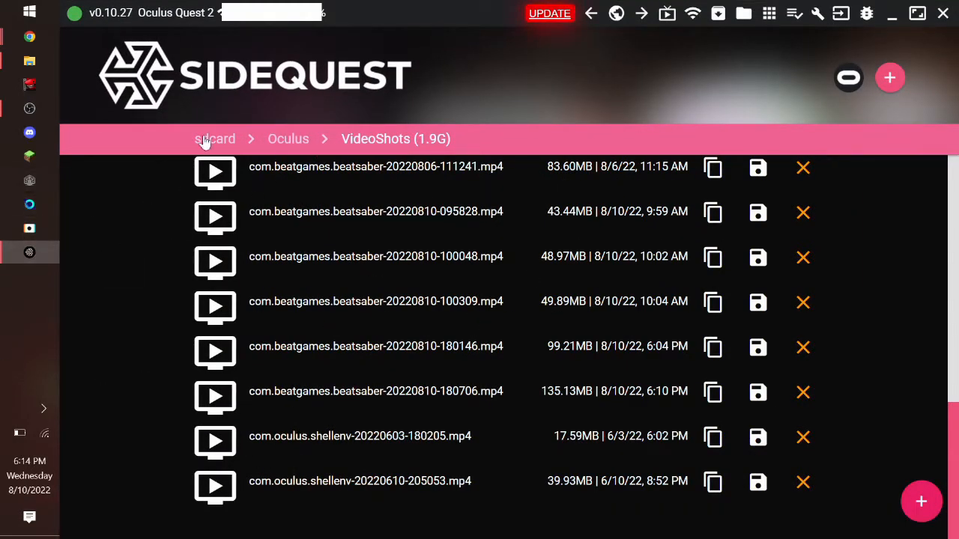
Step: Switch to File Explorer and open the raw folder inside the beat saber folder's clips folder
{"action": "left_click", "coordinate": [38, 68]}
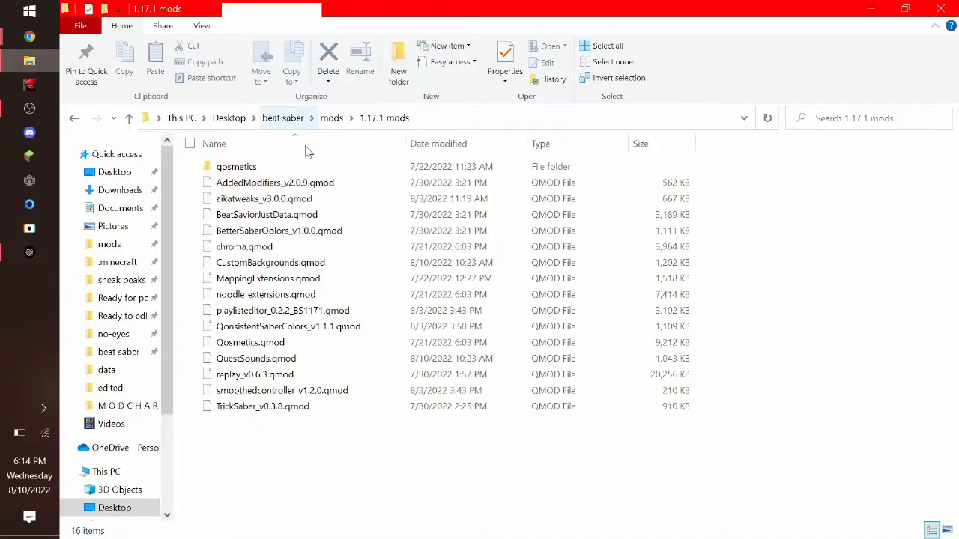
{"action": "left_click", "coordinate": [289, 120]}
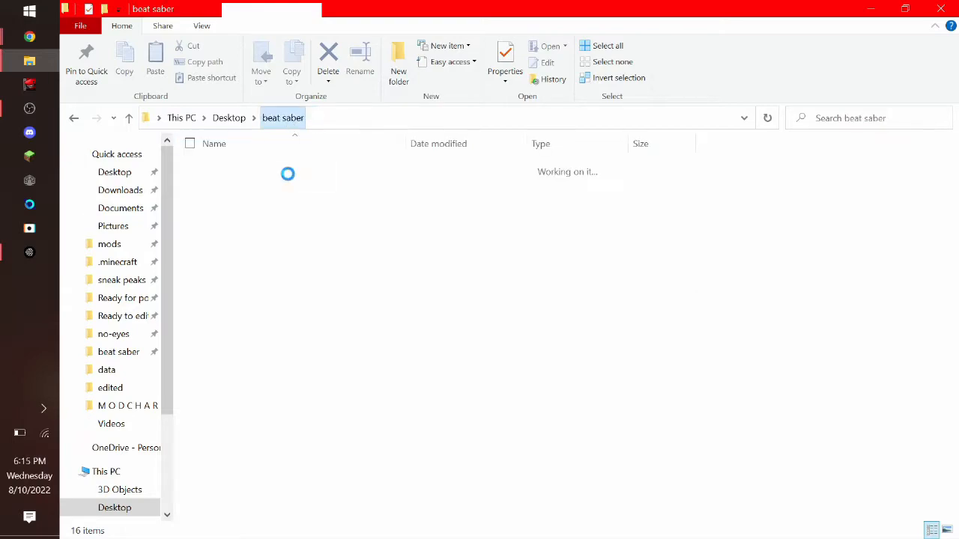
{"action": "left_click", "coordinate": [223, 169]}
{"action": "double_click", "coordinate": [223, 169]}
{"action": "double_click", "coordinate": [236, 186]}
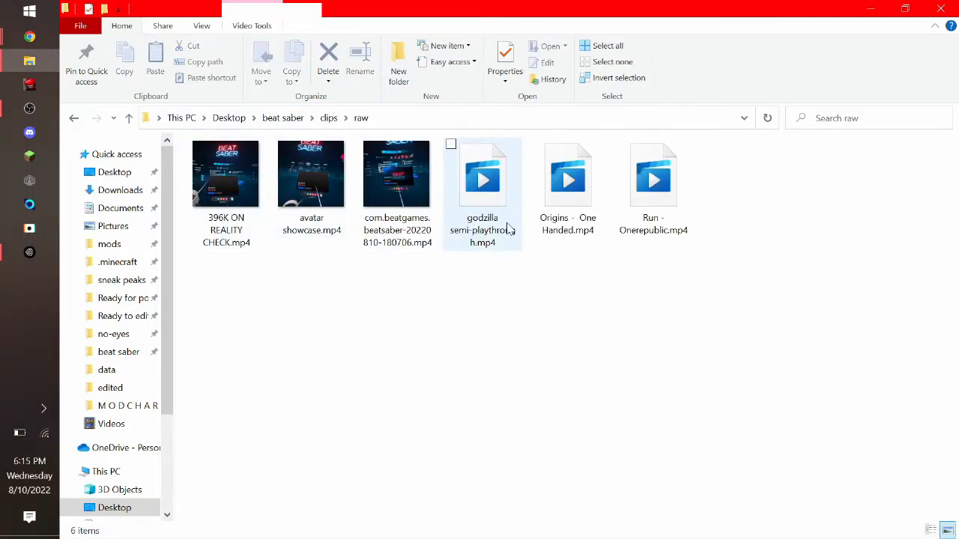
Step: Rename the com.beatgames.beatsaber-20220810-180706.mp4 recording as "Into the Dream - Expert Plus", keeping the .mp4 extension
{"action": "left_click", "coordinate": [409, 219]}
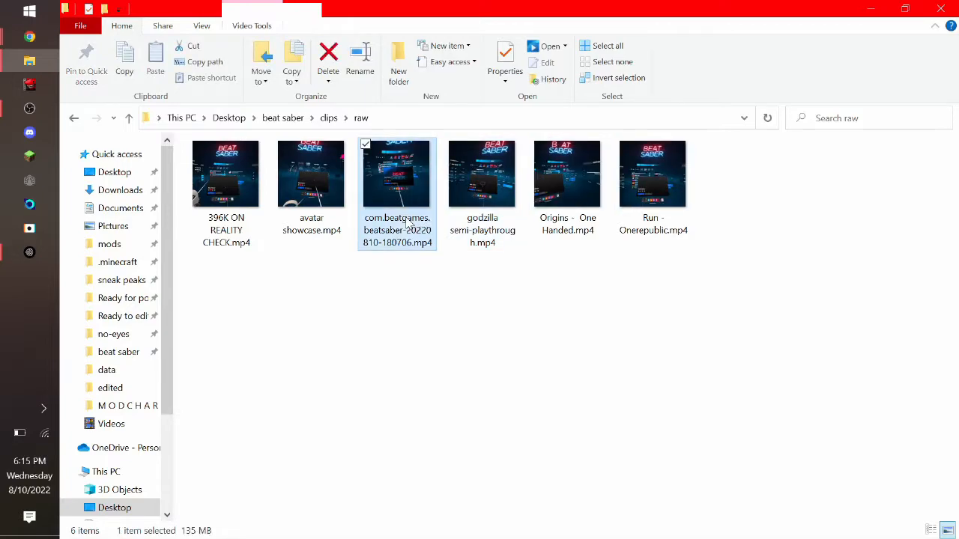
{"action": "left_click", "coordinate": [408, 220]}
{"action": "type", "text": "Into th"}
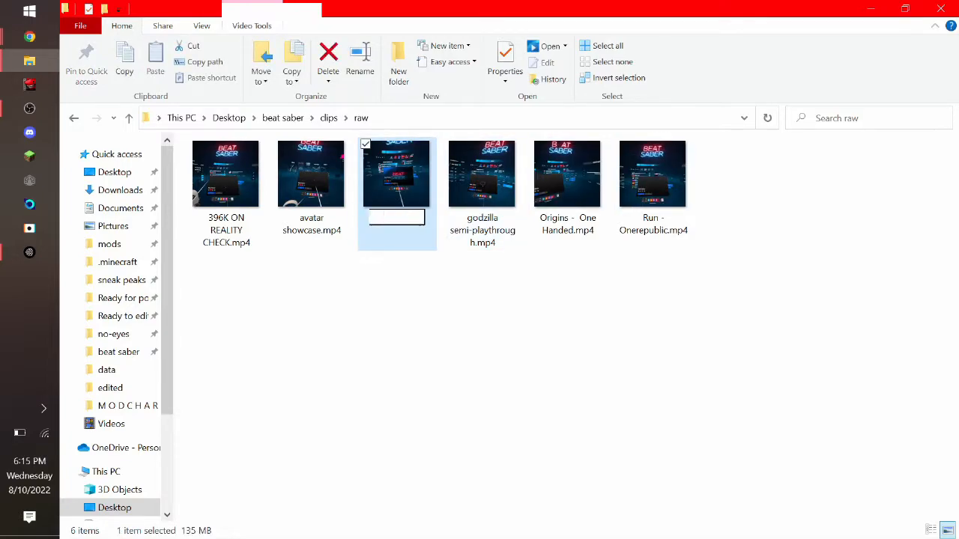
{"action": "type", "text": "e "}
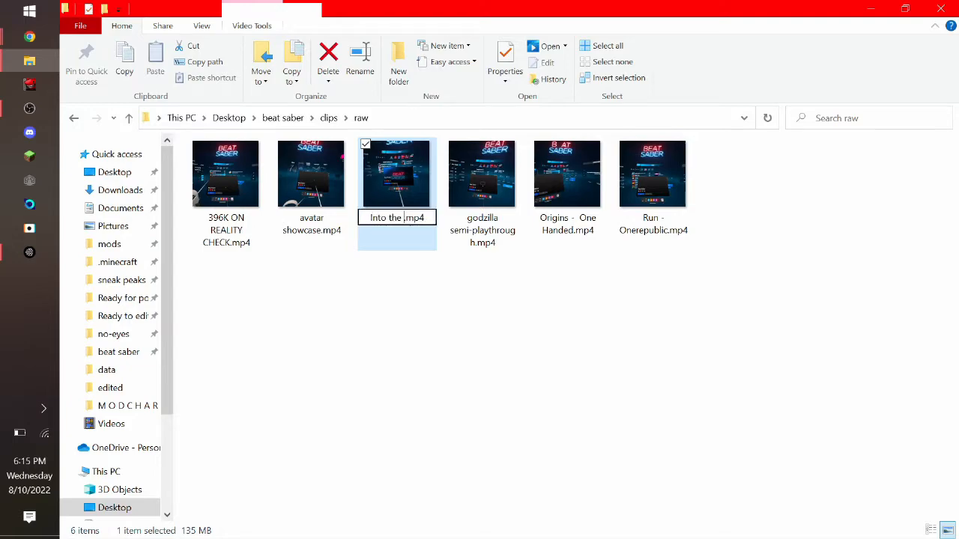
{"action": "type", "text": "Dream - Expert Plus"}
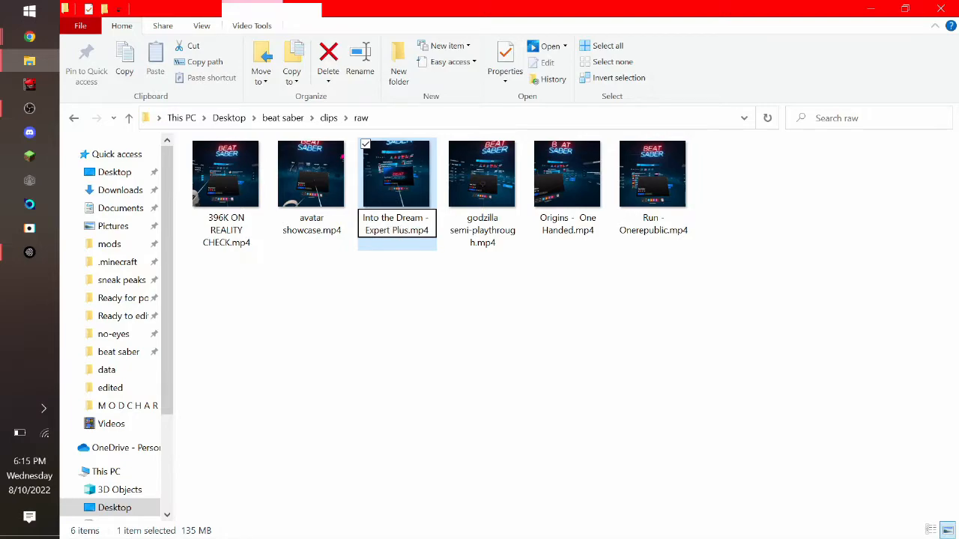
{"action": "key", "text": "Return"}
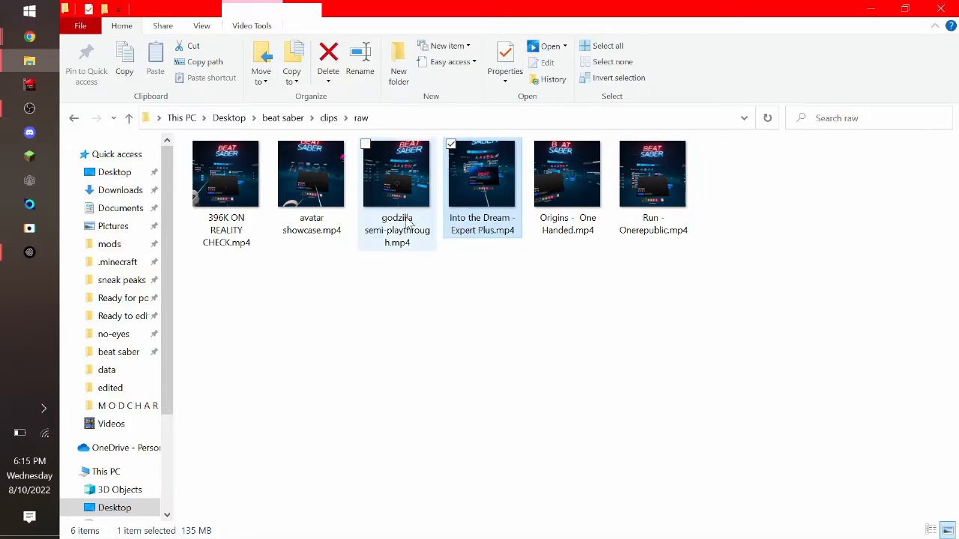
{"action": "left_click", "coordinate": [295, 386]}
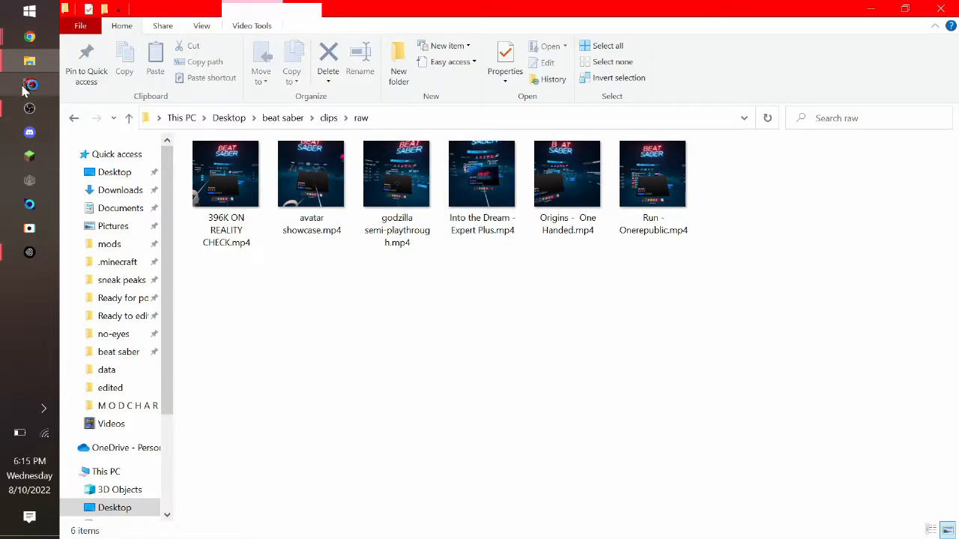
Step: Launch Lightworks past its upgrade offer and close SideQuest
{"action": "left_click", "coordinate": [27, 87]}
{"action": "right_click", "coordinate": [12, 259]}
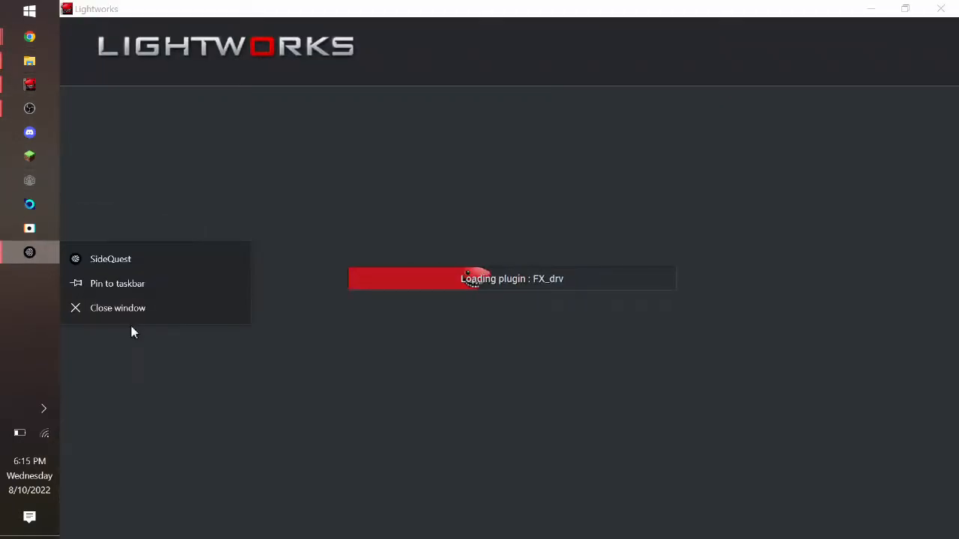
{"action": "left_click", "coordinate": [133, 307]}
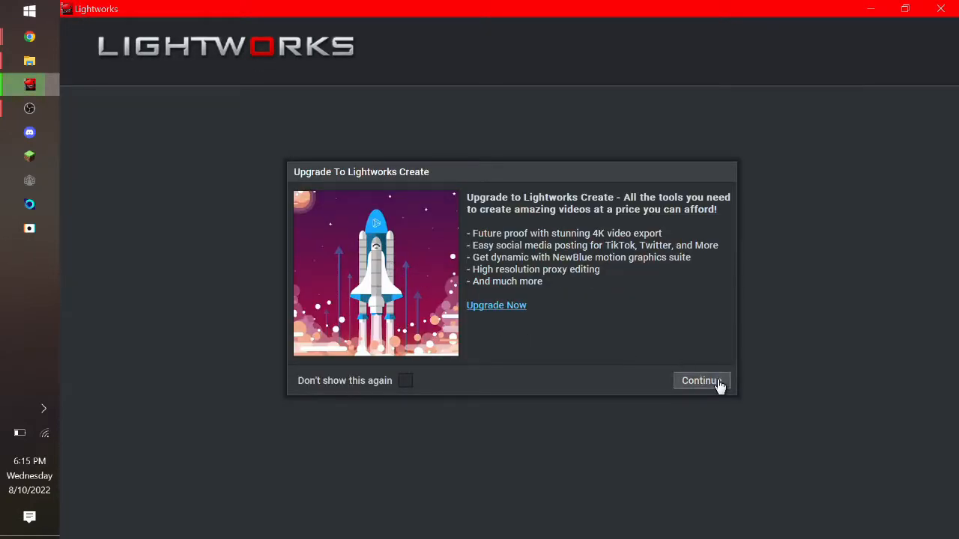
{"action": "left_click", "coordinate": [700, 381]}
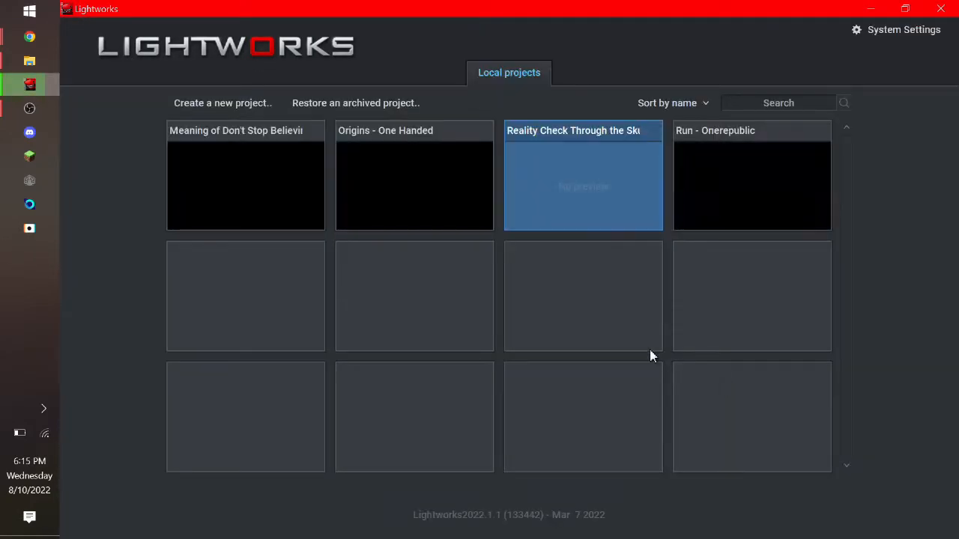
Step: Create a new Lightworks project named "Into the Dream - Expert Plus"
{"action": "left_click", "coordinate": [215, 103]}
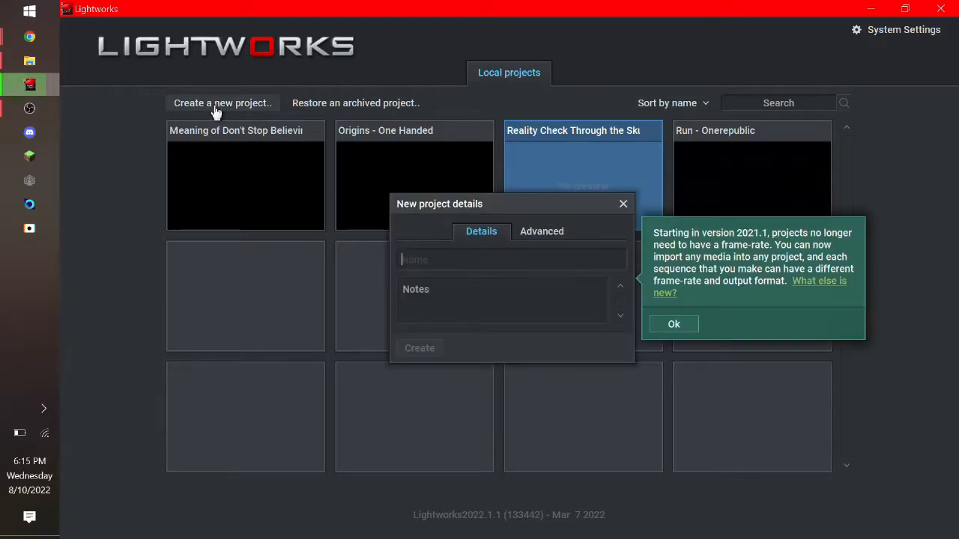
{"action": "left_click", "coordinate": [457, 264]}
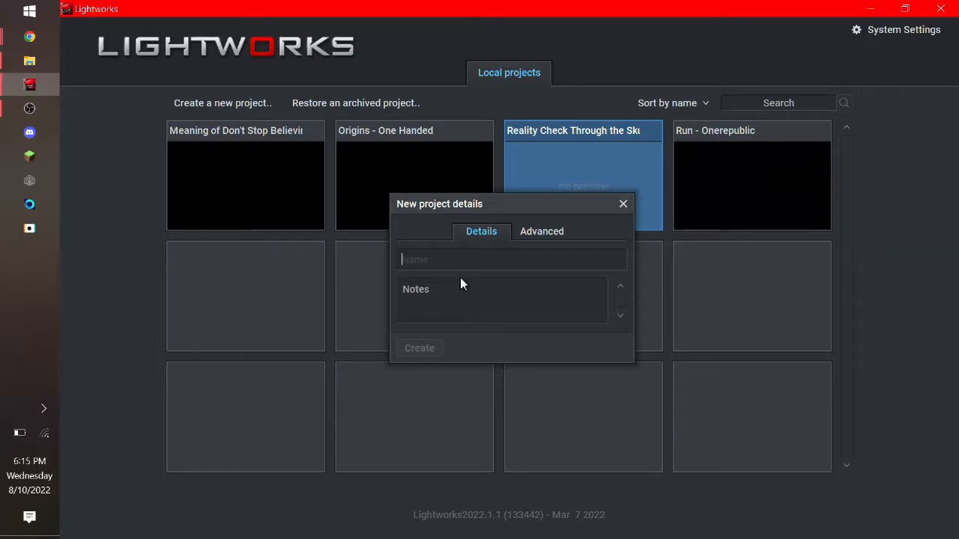
{"action": "type", "text": "Into the Dr"}
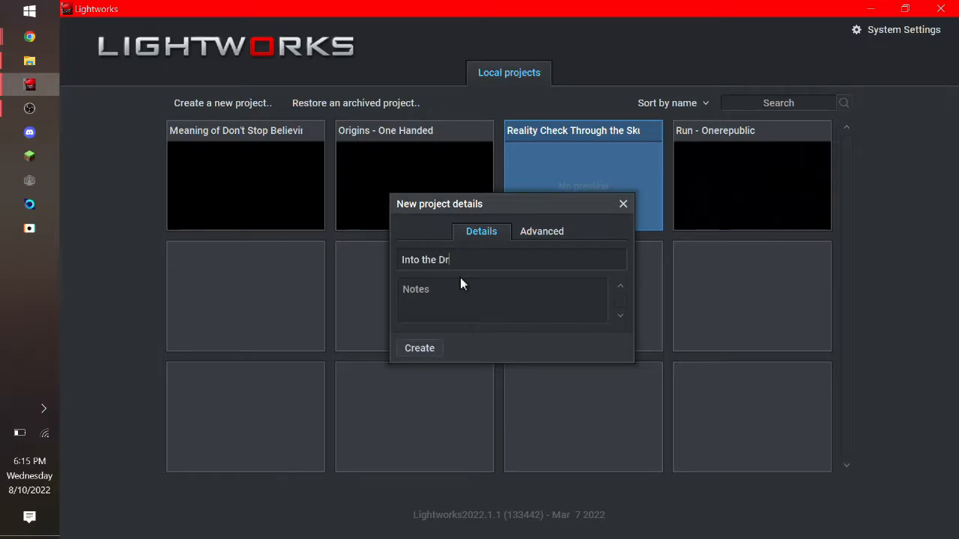
{"action": "type", "text": "eam b- Expert Plus"}
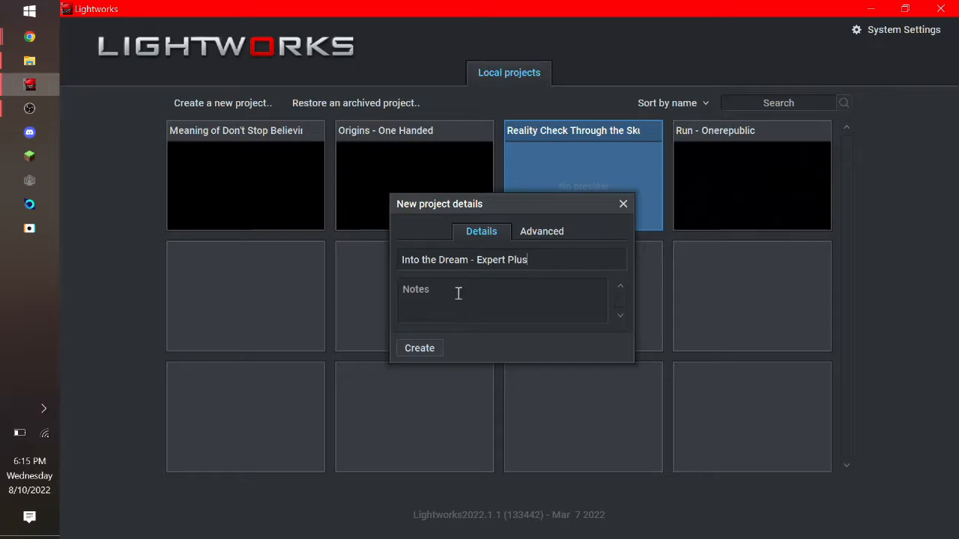
{"action": "left_click", "coordinate": [421, 349]}
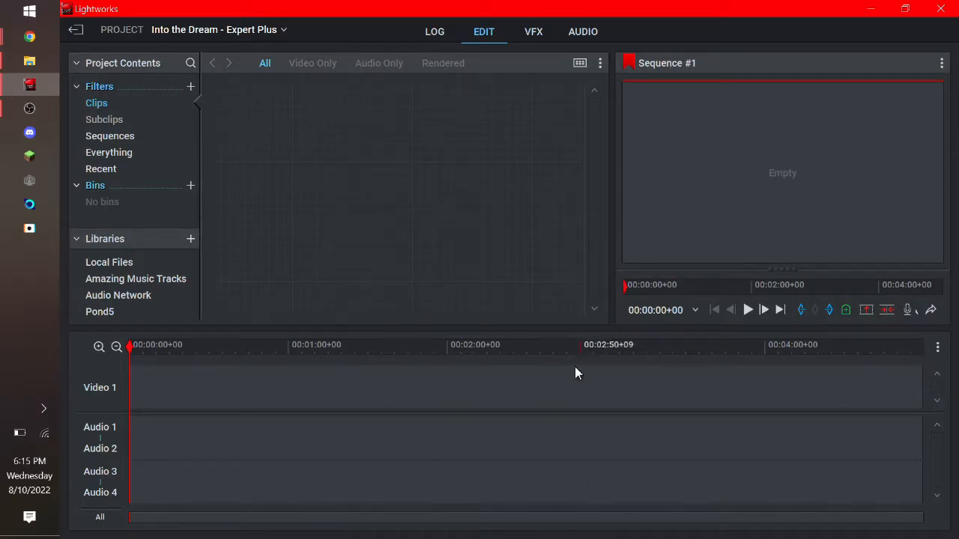
Step: Browse the project's local files through the user's desktop and the beat saber and clips folders, and expand the raw folder
{"action": "left_click", "coordinate": [107, 266]}
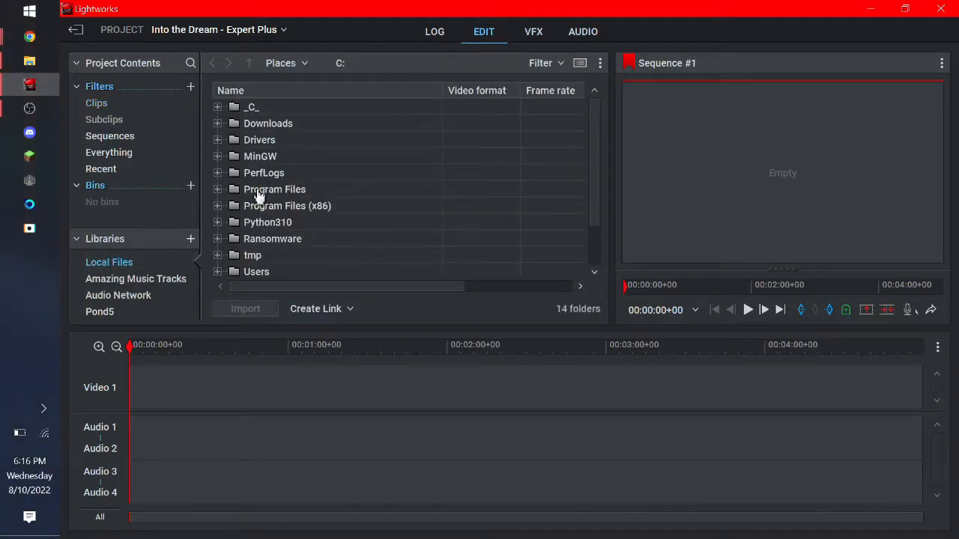
{"action": "left_click", "coordinate": [221, 274]}
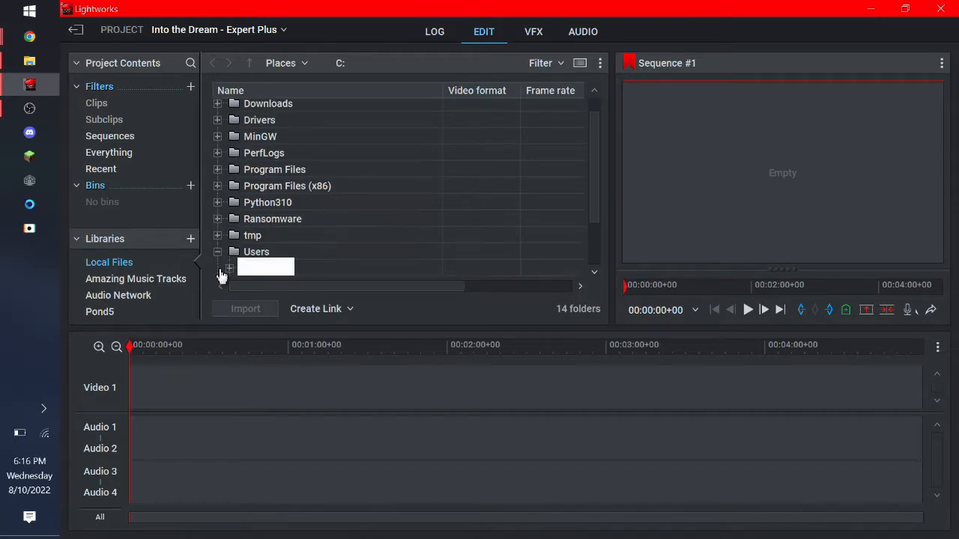
{"action": "left_click", "coordinate": [229, 271]}
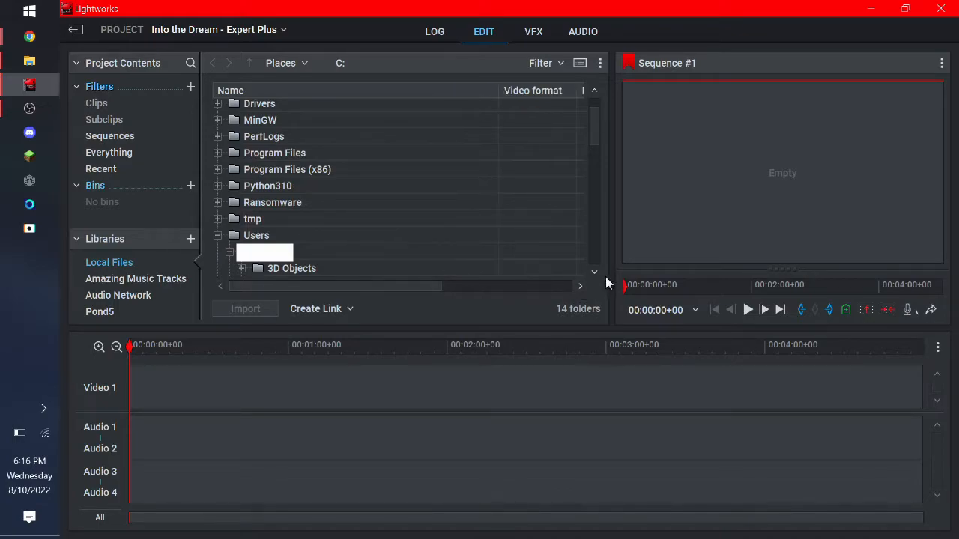
{"action": "scroll", "coordinate": [598, 276], "scroll_direction": "down", "scroll_amount": 3}
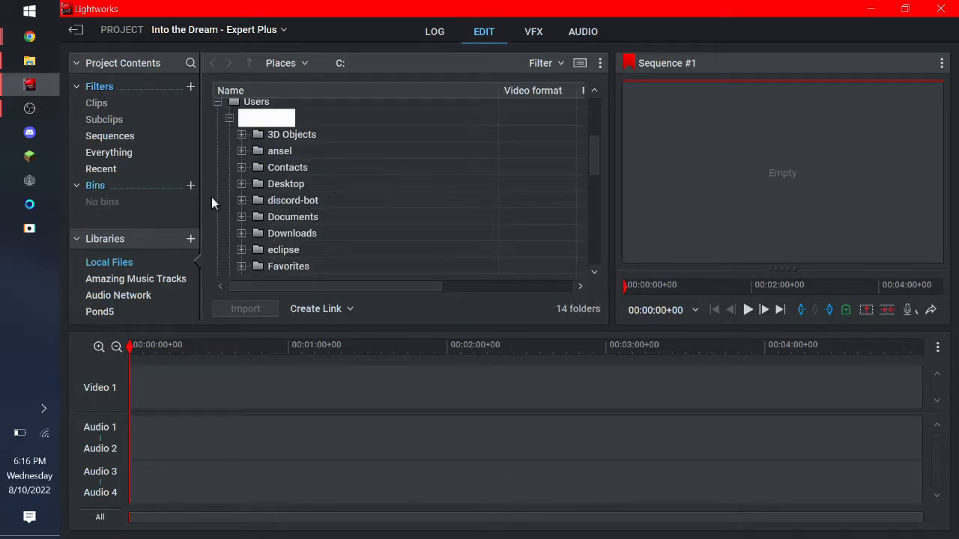
{"action": "left_click", "coordinate": [242, 184]}
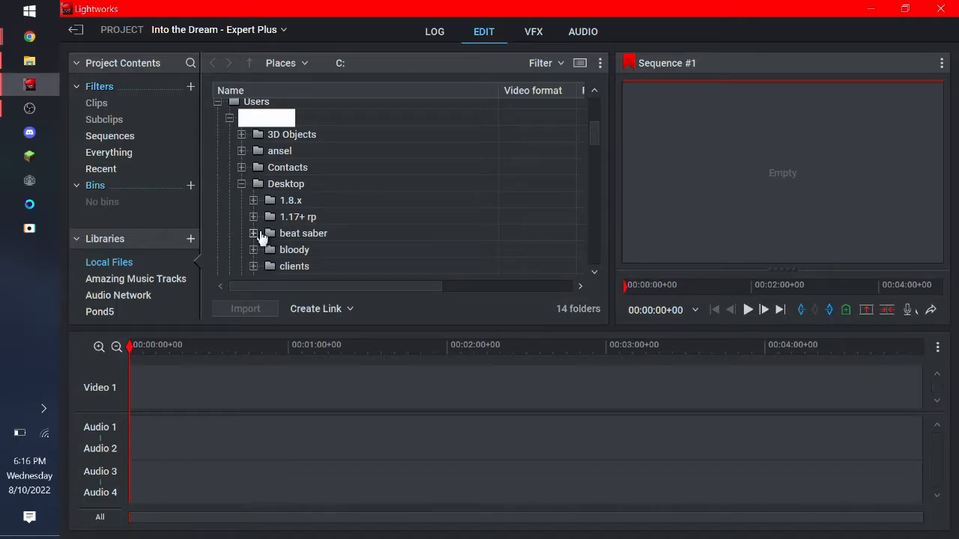
{"action": "left_click", "coordinate": [254, 233]}
{"action": "left_click", "coordinate": [594, 272]}
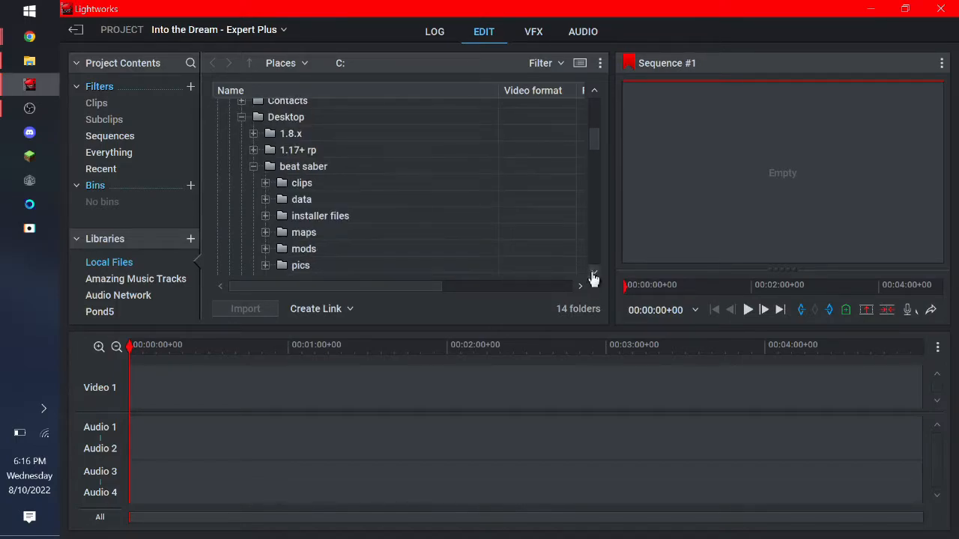
{"action": "left_click", "coordinate": [266, 183]}
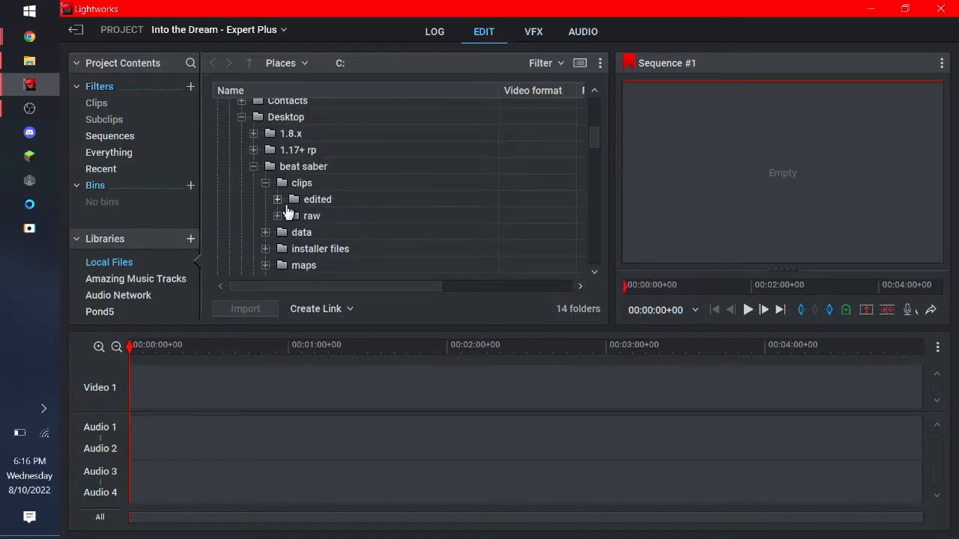
{"action": "left_click", "coordinate": [277, 217]}
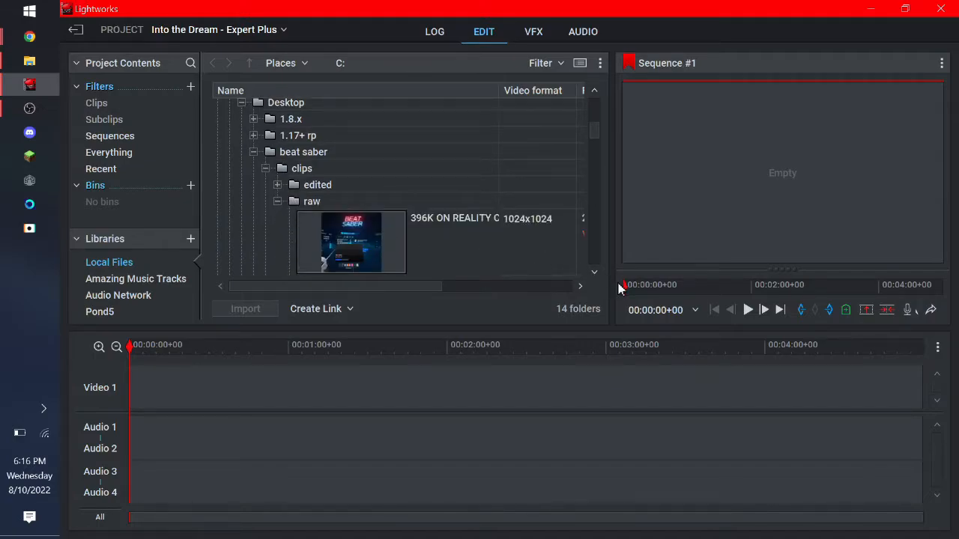
Step: Place the "Into the Dream - Expert Plus" clip from the raw folder at the start of the sequence's timeline
{"action": "left_click", "coordinate": [594, 272]}
{"action": "left_click", "coordinate": [594, 272]}
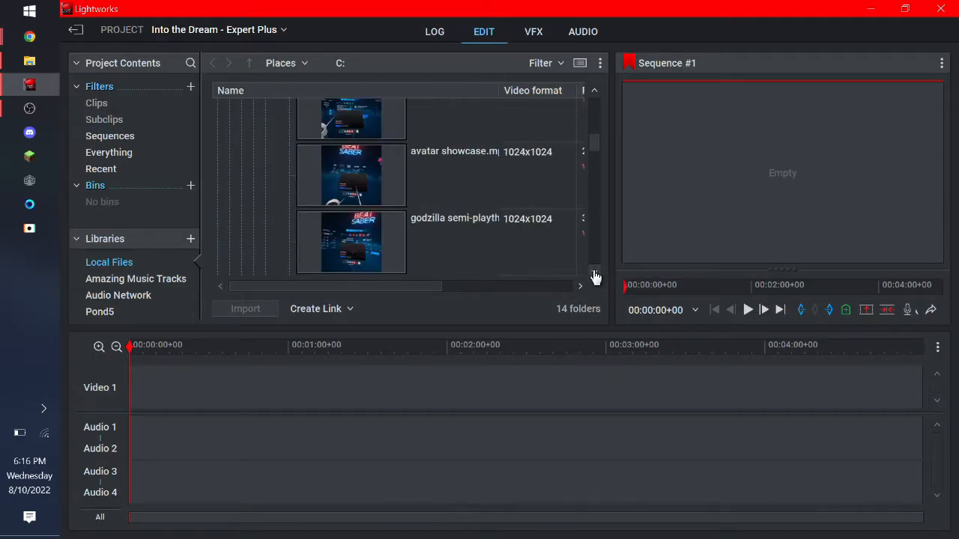
{"action": "left_click", "coordinate": [594, 274]}
{"action": "left_click", "coordinate": [503, 240]}
{"action": "left_click_drag", "start_coordinate": [378, 260], "coordinate": [128, 427]}
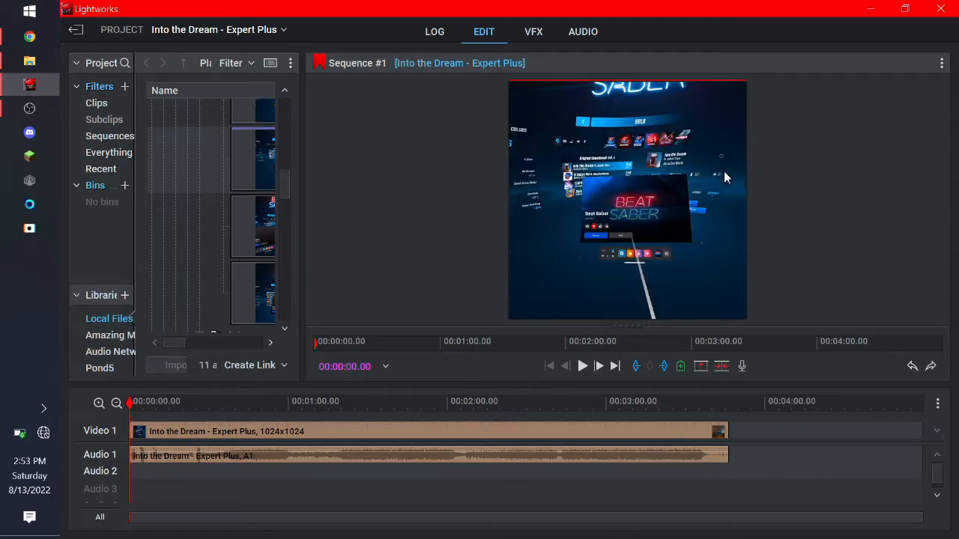
Step: Set the sequence's playback format to 1080p, 30 fps
{"action": "left_click", "coordinate": [941, 67]}
{"action": "left_click", "coordinate": [941, 67]}
{"action": "left_click", "coordinate": [941, 66]}
{"action": "left_click", "coordinate": [942, 66]}
{"action": "left_click", "coordinate": [942, 66]}
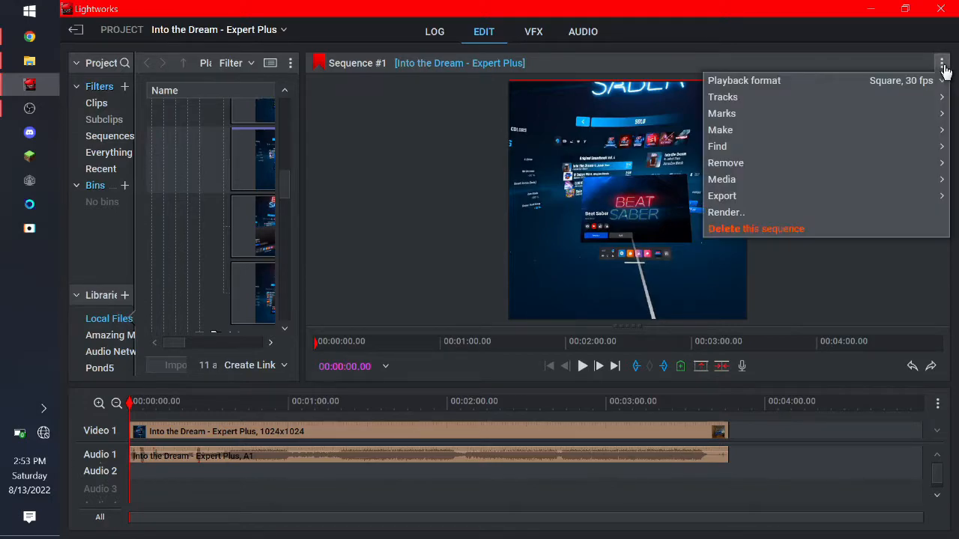
{"action": "left_click", "coordinate": [862, 82]}
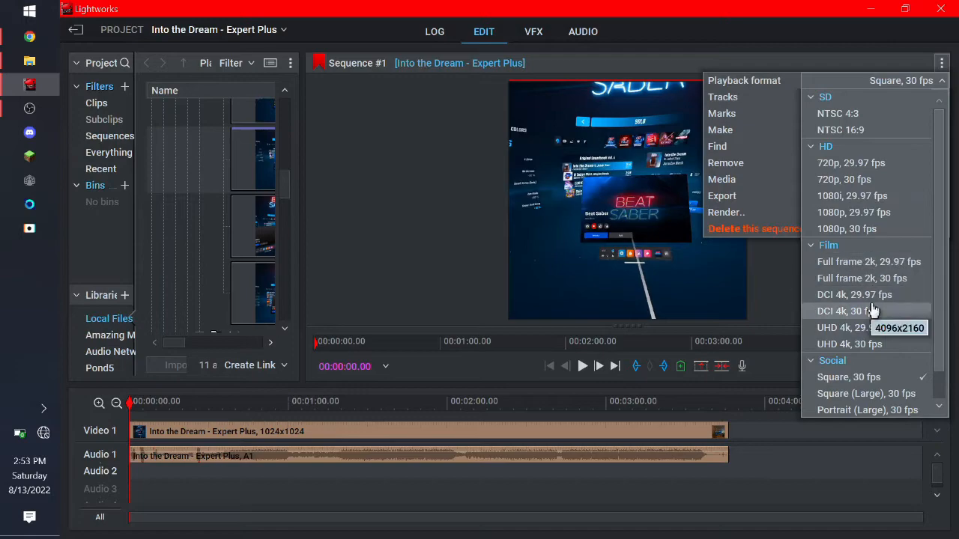
{"action": "left_click", "coordinate": [861, 231]}
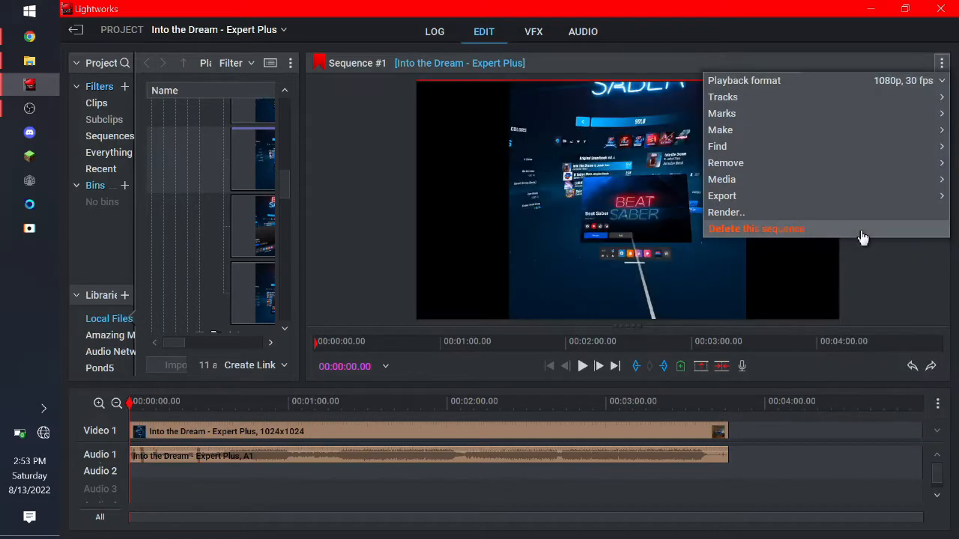
{"action": "left_click", "coordinate": [942, 65]}
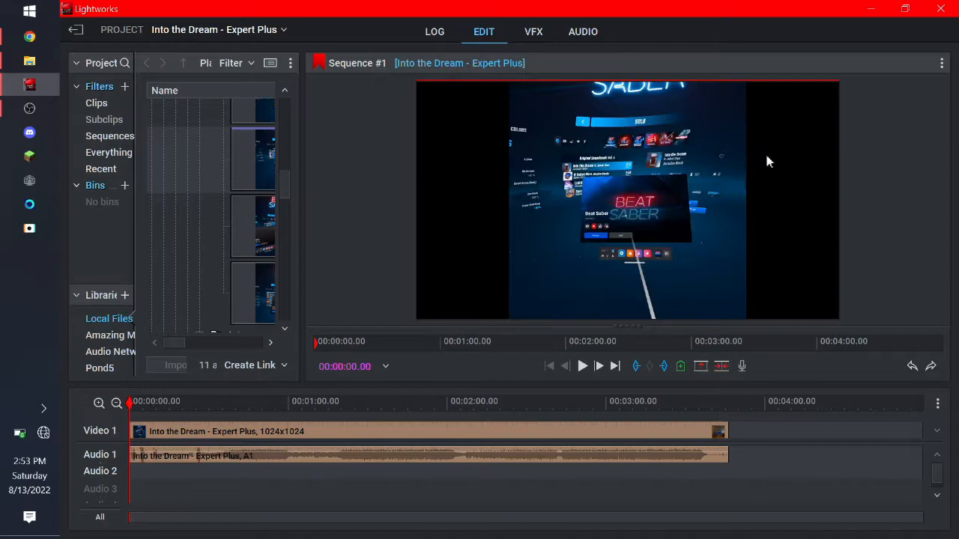
Step: Apply the 2D DVE effect to the "Into the Dream - Expert Plus" clip and set its Master scale to 2
{"action": "left_click", "coordinate": [532, 35]}
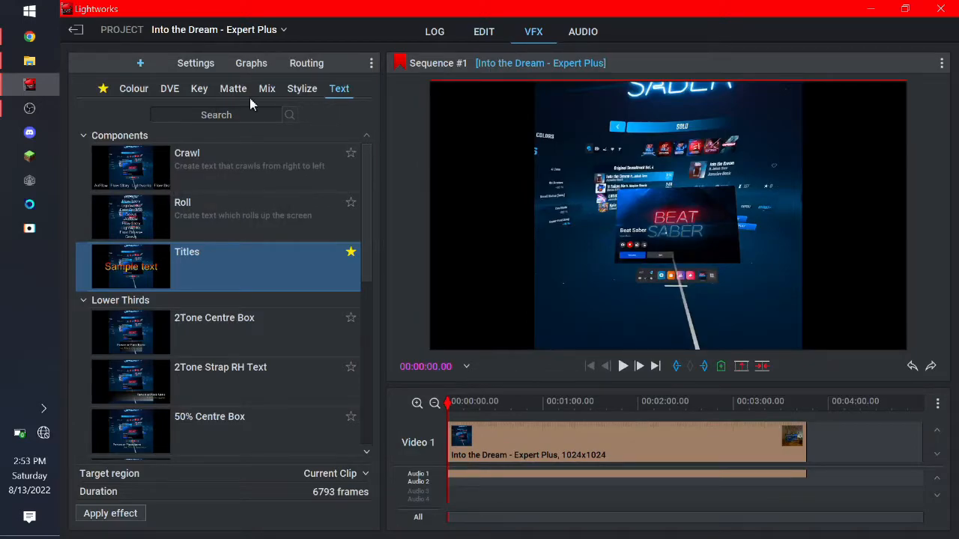
{"action": "left_click", "coordinate": [168, 90]}
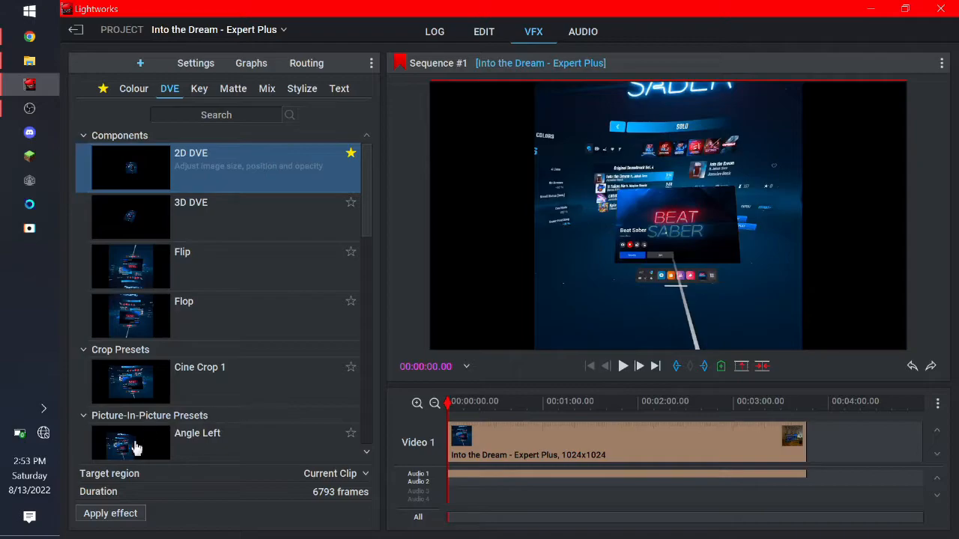
{"action": "left_click", "coordinate": [131, 514]}
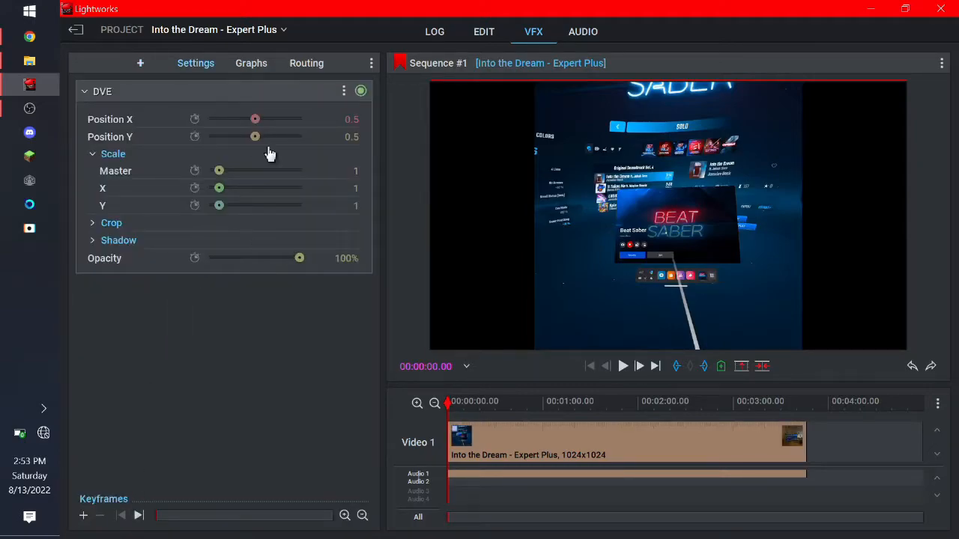
{"action": "left_click", "coordinate": [358, 171]}
{"action": "key", "text": "Return"}
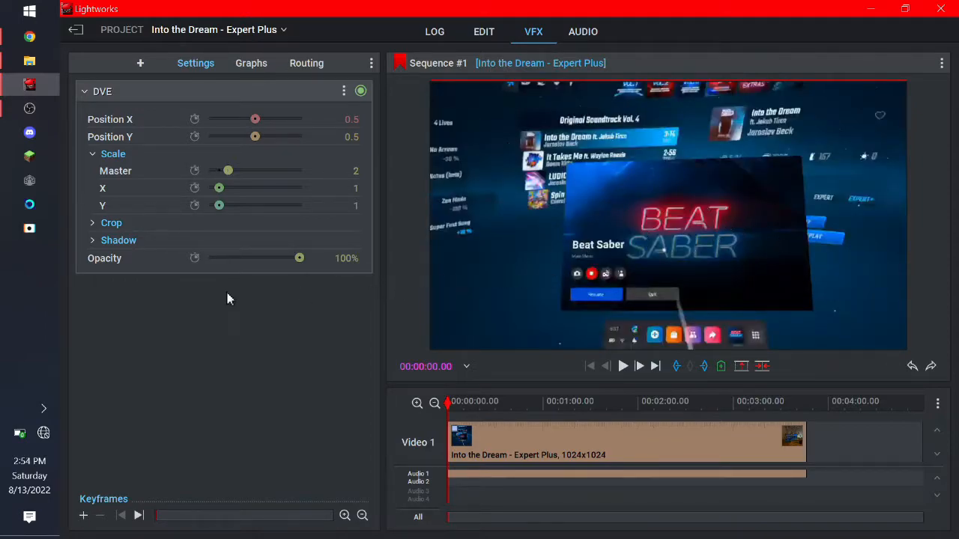
Step: Cut off the clip's opening up to 00:00:25.07 and move the remaining part to the start of the sequence
{"action": "left_click", "coordinate": [622, 366]}
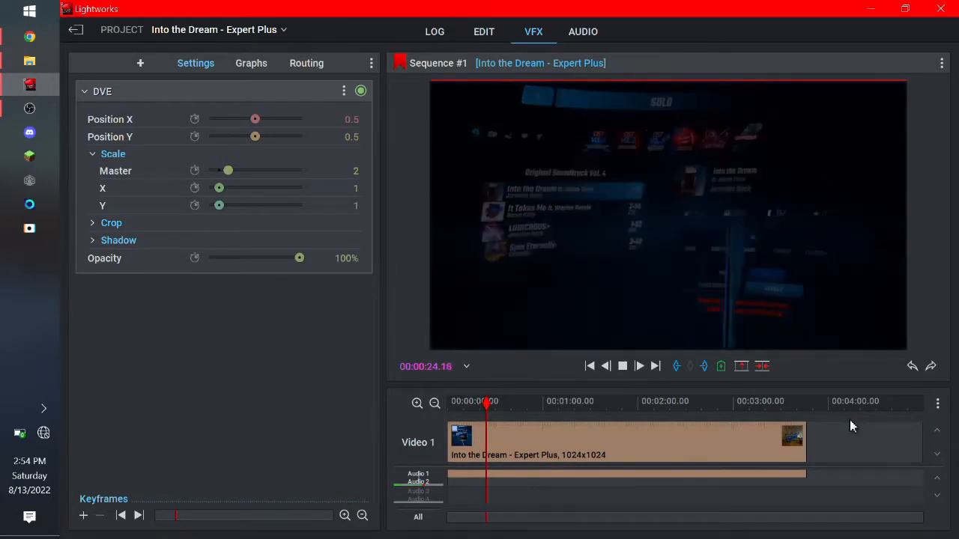
{"action": "key", "text": "space"}
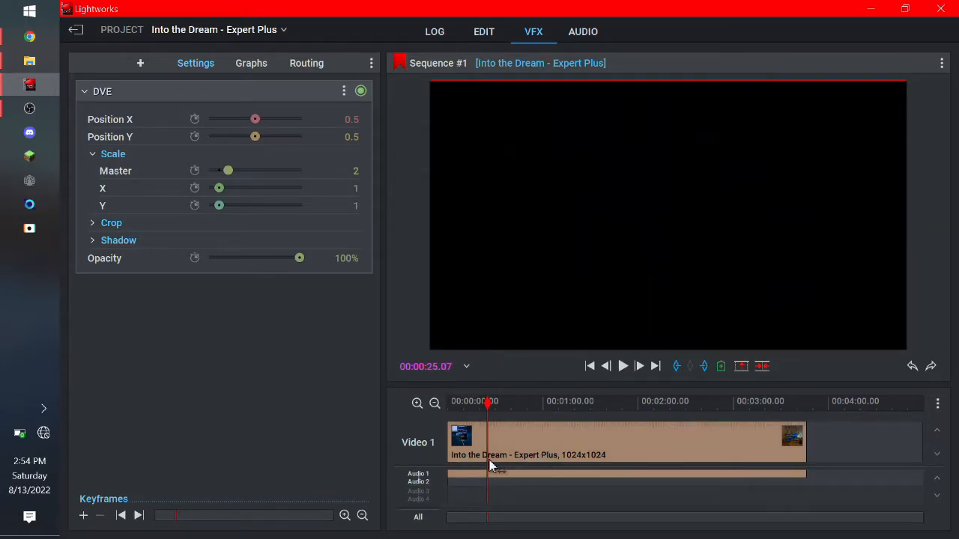
{"action": "key", "text": "c"}
{"action": "left_click", "coordinate": [466, 454]}
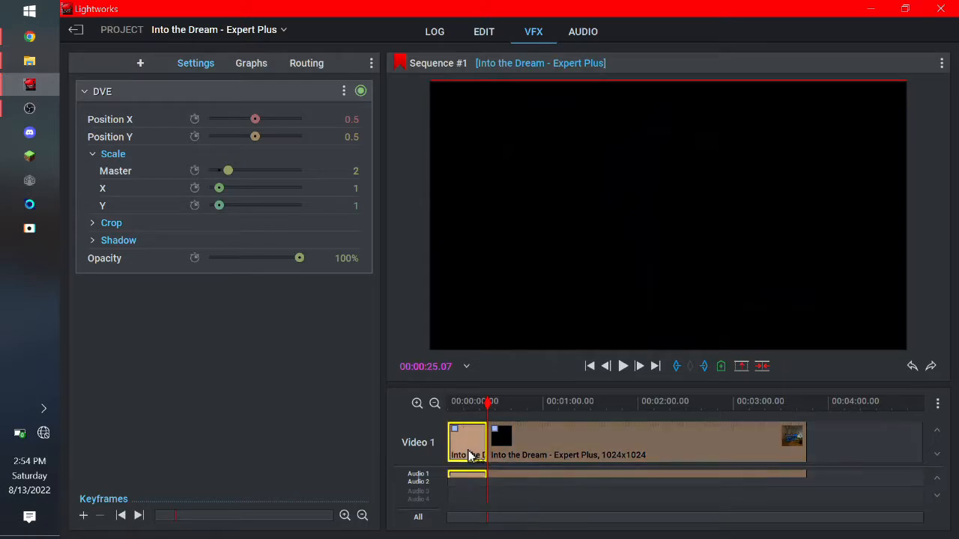
{"action": "key", "text": "Delete"}
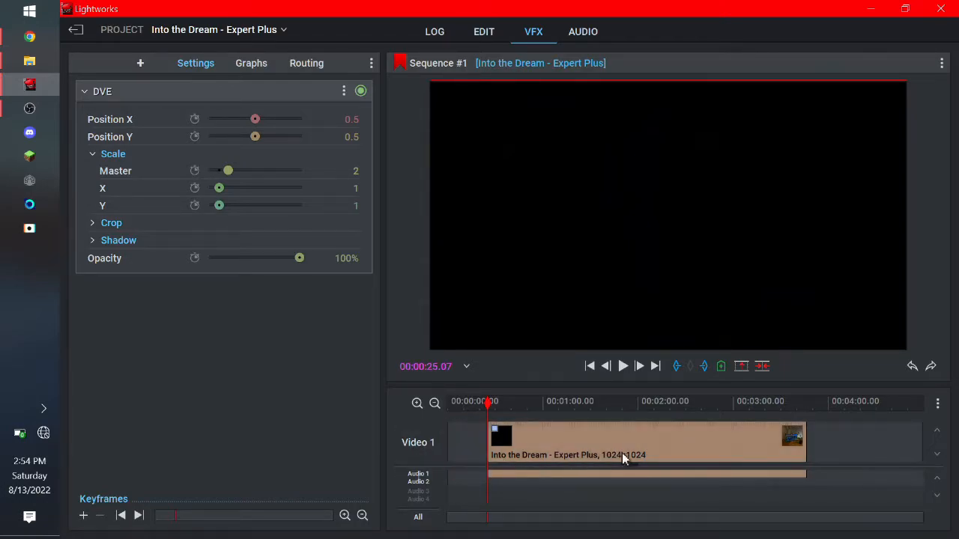
{"action": "left_click_drag", "start_coordinate": [630, 446], "coordinate": [589, 447]}
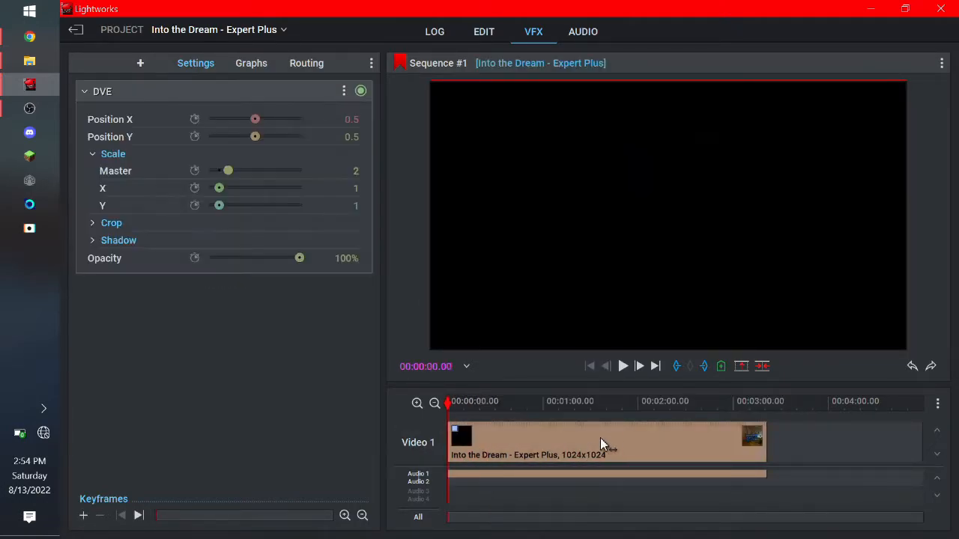
Step: Play the first ten seconds or so of the trimmed sequence and return to its start
{"action": "left_click", "coordinate": [623, 366]}
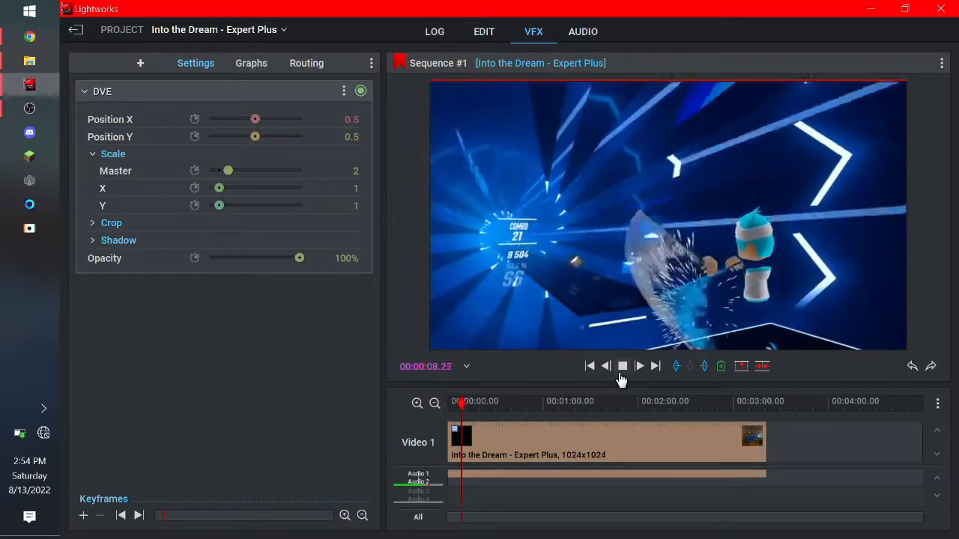
{"action": "left_click", "coordinate": [621, 368]}
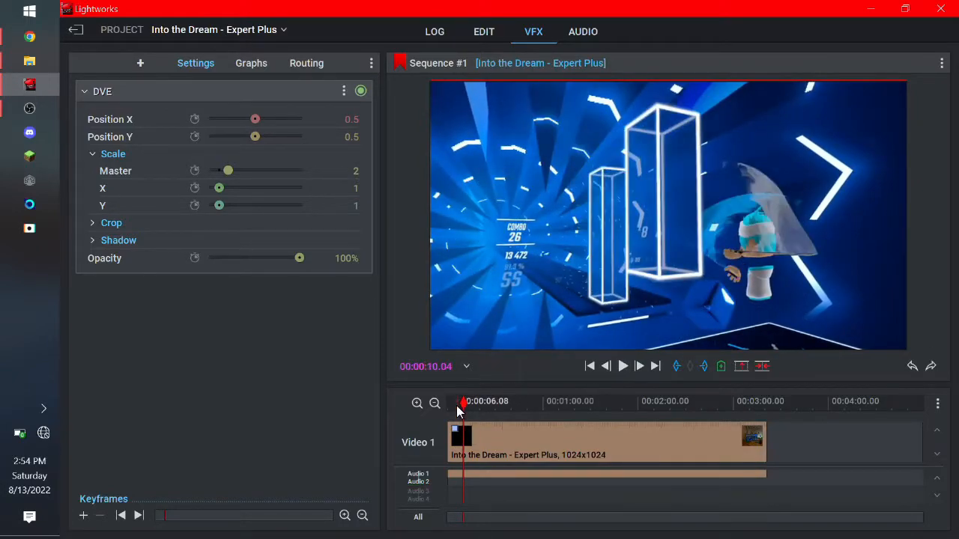
{"action": "left_click_drag", "start_coordinate": [459, 407], "coordinate": [439, 407]}
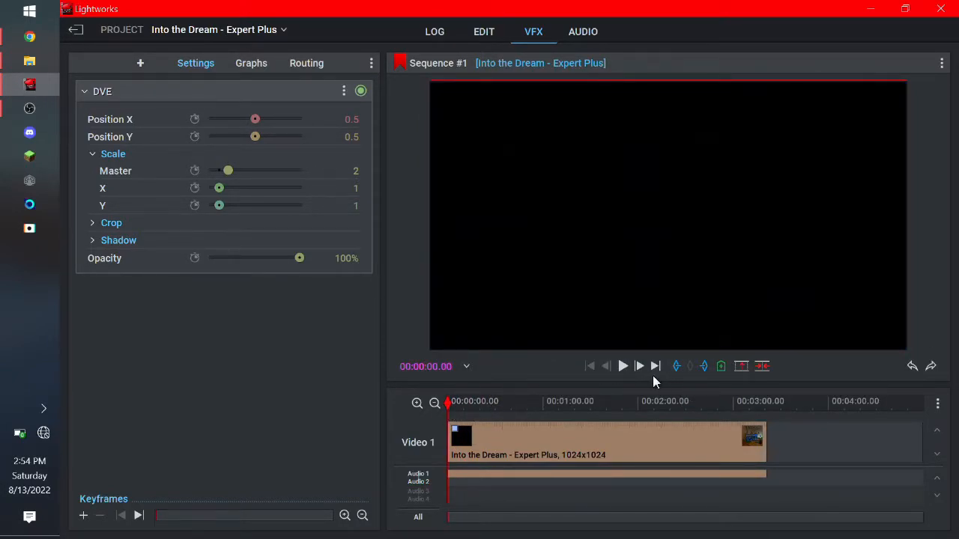
Step: Play the sequence's first three seconds in the editing workspace, pausing just before the first blocks are hit
{"action": "left_click", "coordinate": [479, 34]}
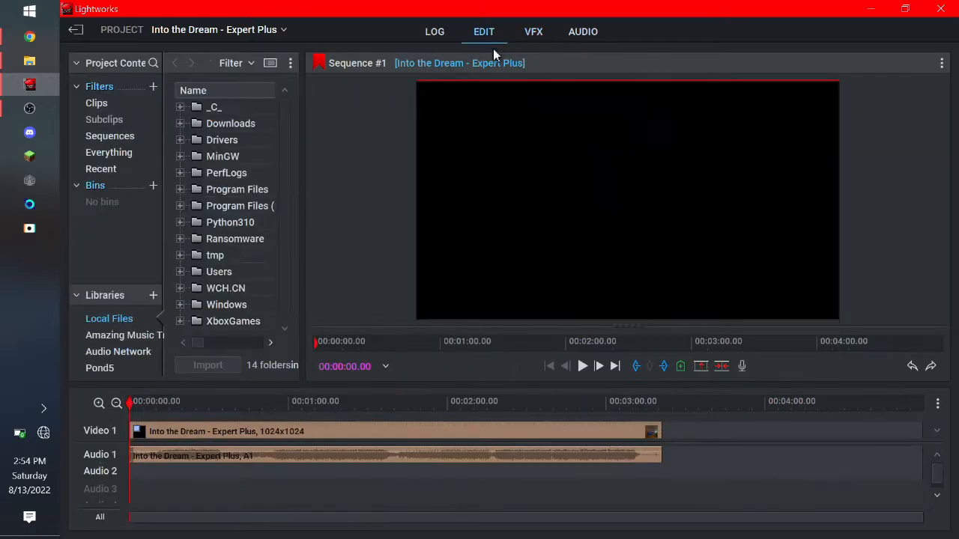
{"action": "left_click", "coordinate": [583, 366]}
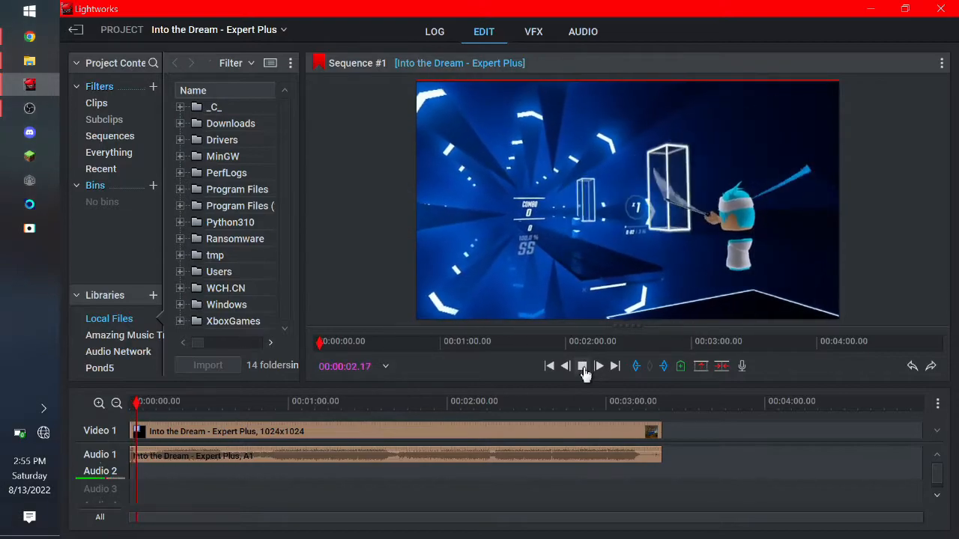
{"action": "left_click", "coordinate": [584, 368]}
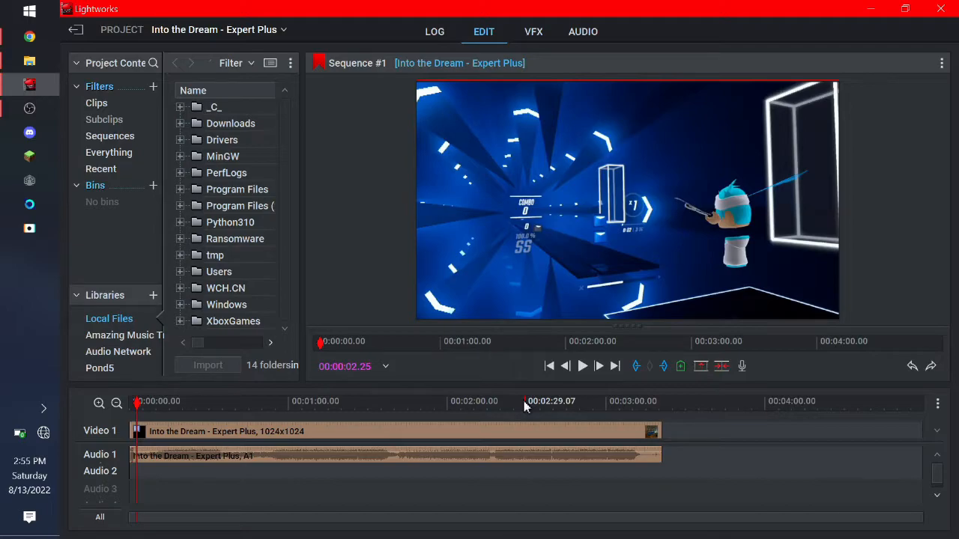
{"action": "key", "text": "Left"}
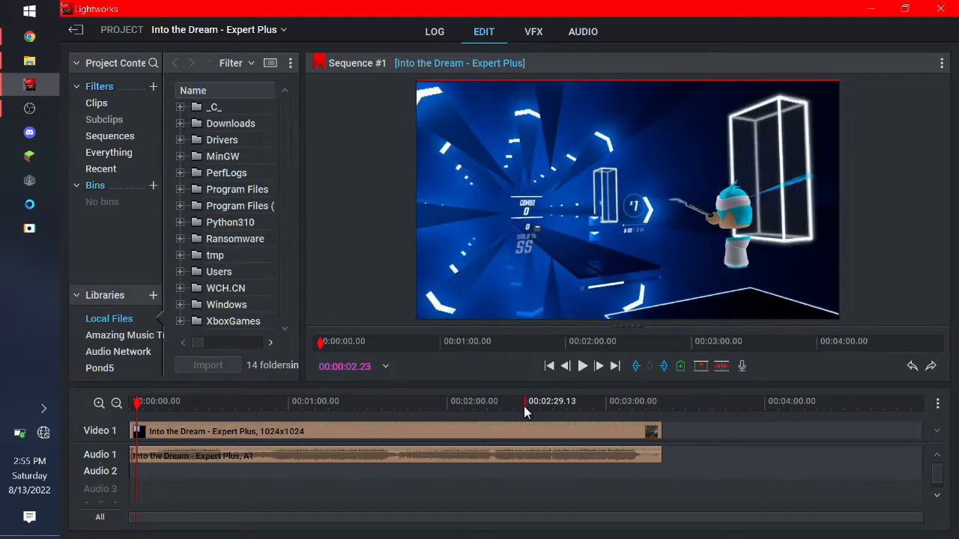
{"action": "scroll", "coordinate": [525, 410], "scroll_direction": "up", "scroll_amount": 20}
{"action": "key", "text": "space"}
{"action": "key", "text": "space"}
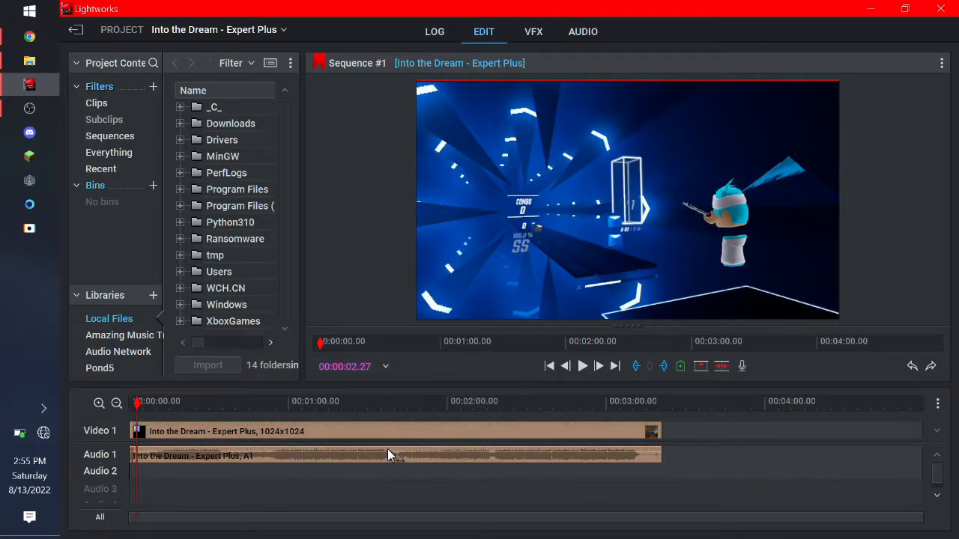
Step: Go back and forth frame by frame around 00:00:03.00 to examine when the first block is hit
{"action": "key", "text": "Right"}
{"action": "key", "text": "Right"}
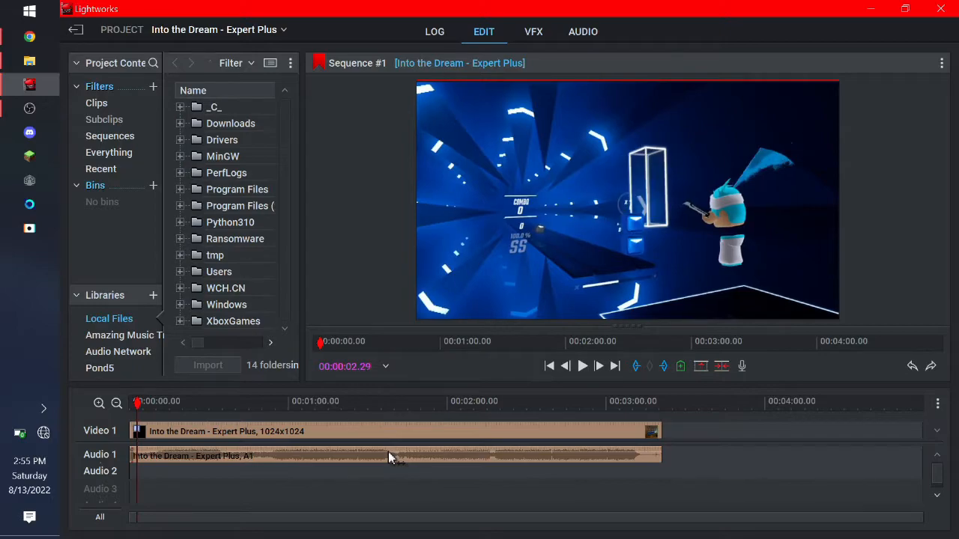
{"action": "key", "text": "Right"}
{"action": "key", "text": "Right"}
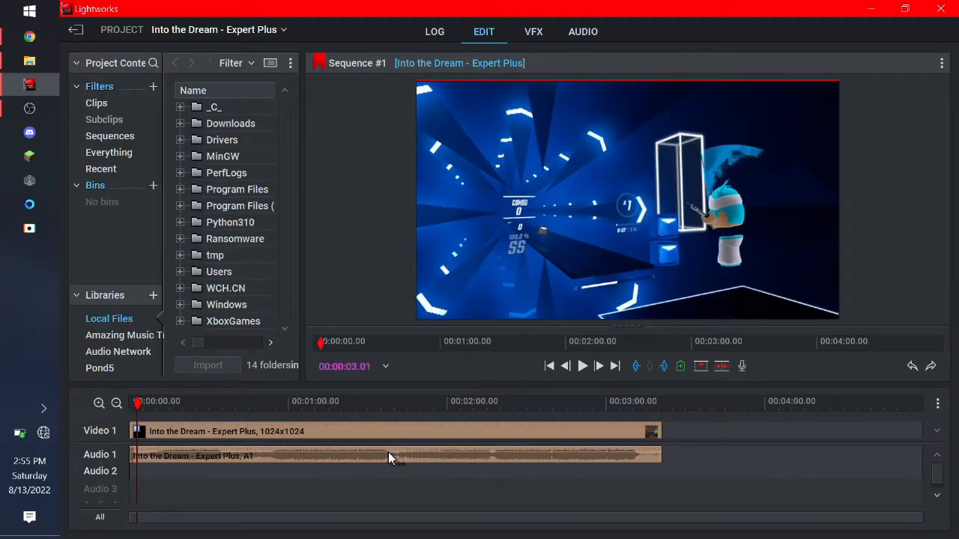
{"action": "key", "text": "Left"}
{"action": "key", "text": "Left"}
{"action": "key", "text": "Left"}
{"action": "key", "text": "Left"}
{"action": "key", "text": "Left"}
{"action": "key", "text": "Right"}
{"action": "key", "text": "Right"}
{"action": "key", "text": "Right"}
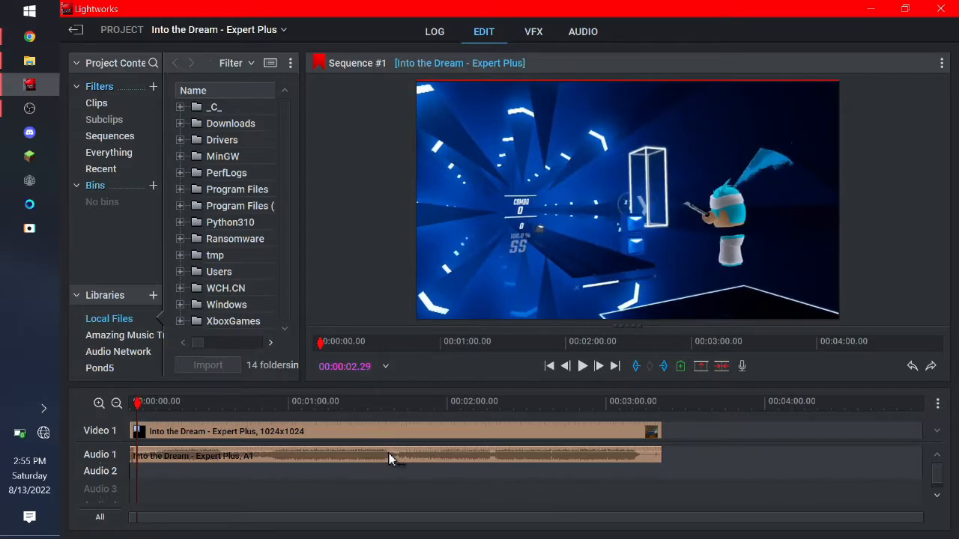
{"action": "key", "text": "Right"}
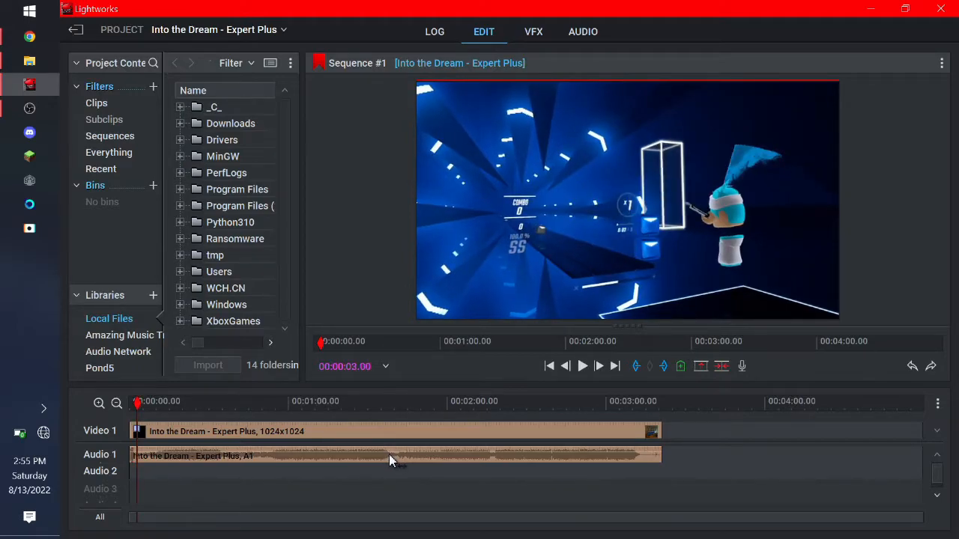
{"action": "key", "text": "Right"}
{"action": "key", "text": "Right"}
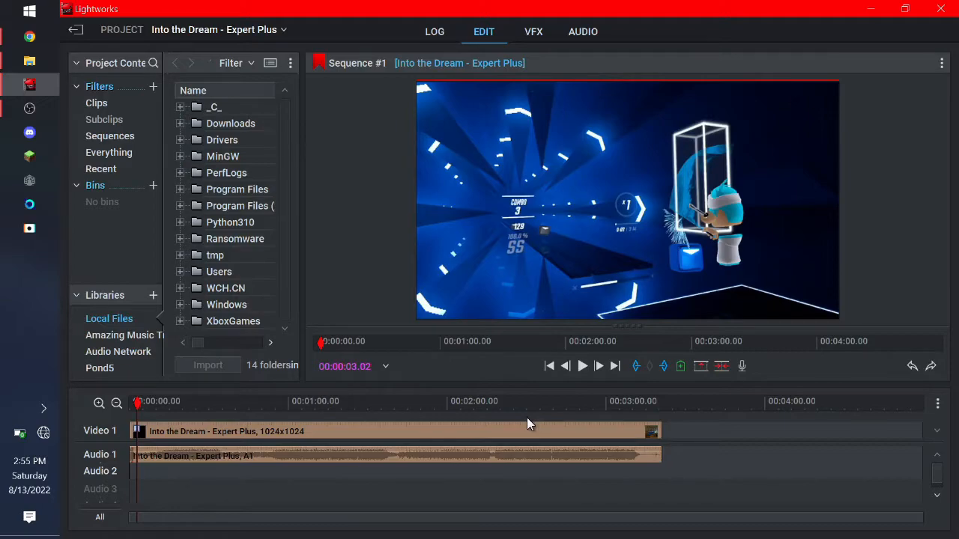
Step: Select only the clip's audio at the start of the sequence and shift it 5 frames later than the video
{"action": "left_click", "coordinate": [130, 403]}
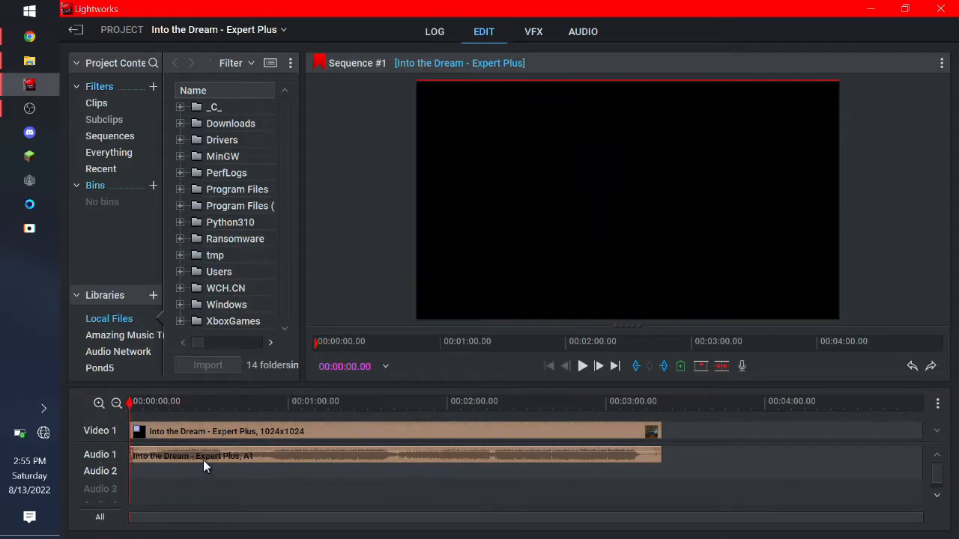
{"action": "scroll", "coordinate": [206, 446], "scroll_direction": "up", "scroll_amount": 5}
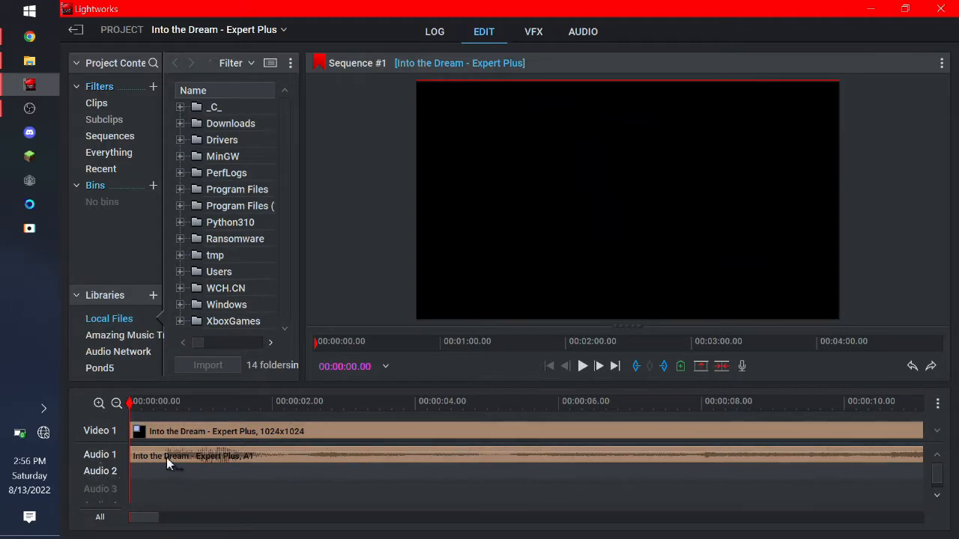
{"action": "left_click", "coordinate": [174, 455]}
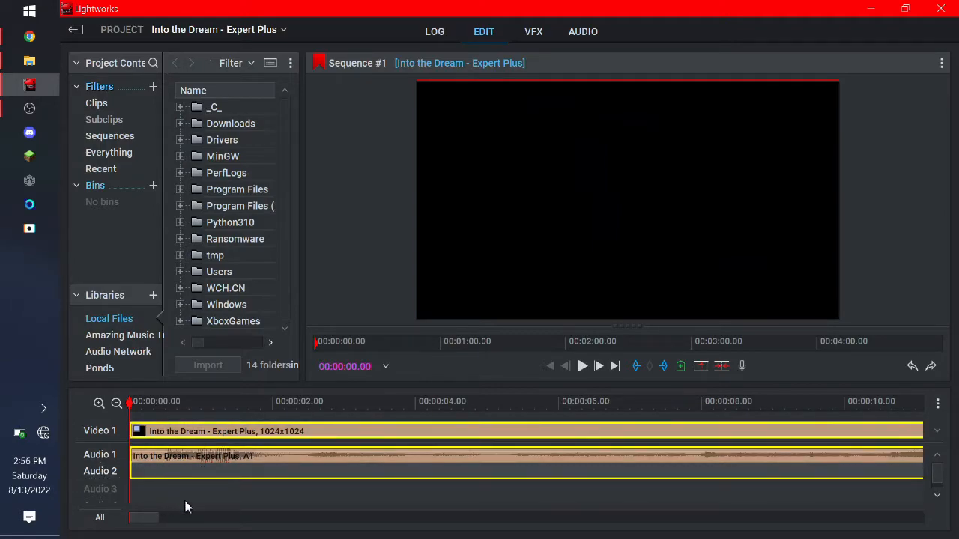
{"action": "left_click", "coordinate": [211, 489]}
{"action": "right_click", "coordinate": [211, 489]}
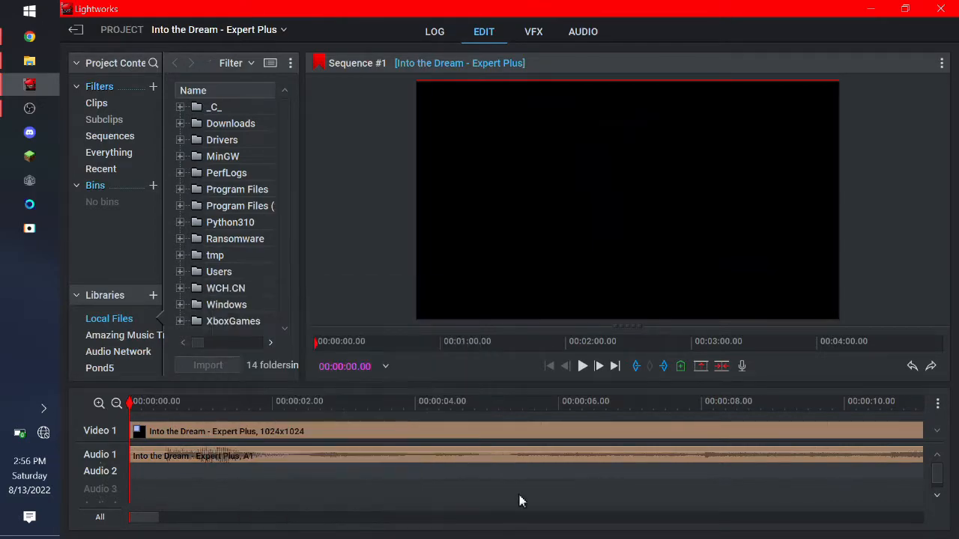
{"action": "left_click", "coordinate": [151, 455]}
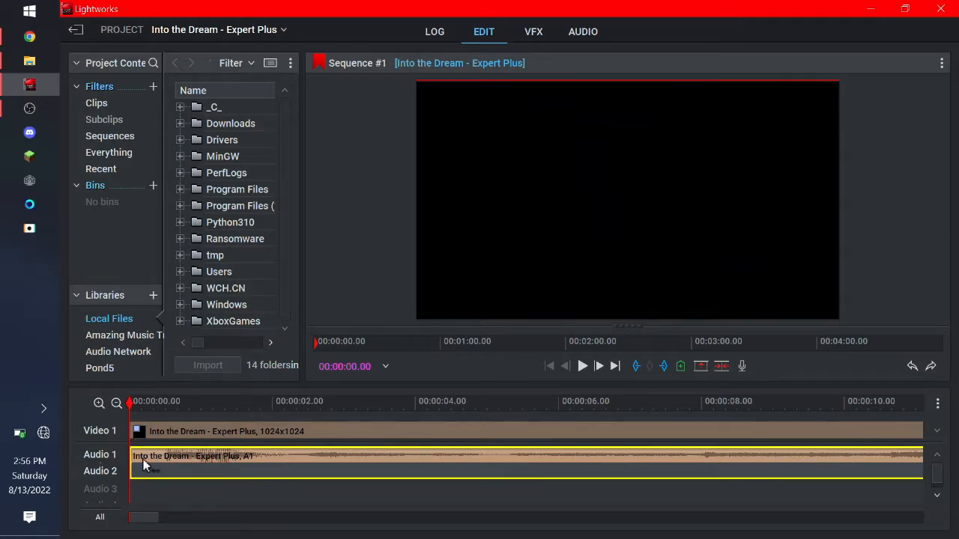
{"action": "key", "text": "Right"}
{"action": "key", "text": "Right"}
{"action": "key", "text": "Right"}
{"action": "key", "text": "Right"}
{"action": "key", "text": "Right"}
{"action": "mouse_move", "coordinate": [161, 455]}
{"action": "left_mouse_down"}
{"action": "mouse_move", "coordinate": [172, 459]}
{"action": "mouse_move", "coordinate": [137, 458]}
{"action": "left_mouse_up"}
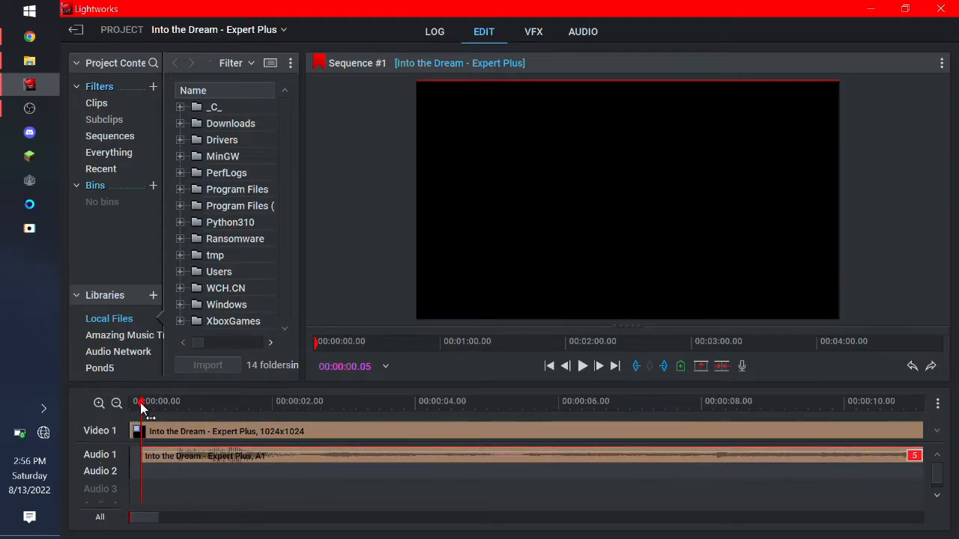
Step: Play the sequence from its start to about 00:00:15 to check the audio sync
{"action": "left_click_drag", "start_coordinate": [141, 405], "coordinate": [131, 407]}
{"action": "left_click", "coordinate": [582, 367]}
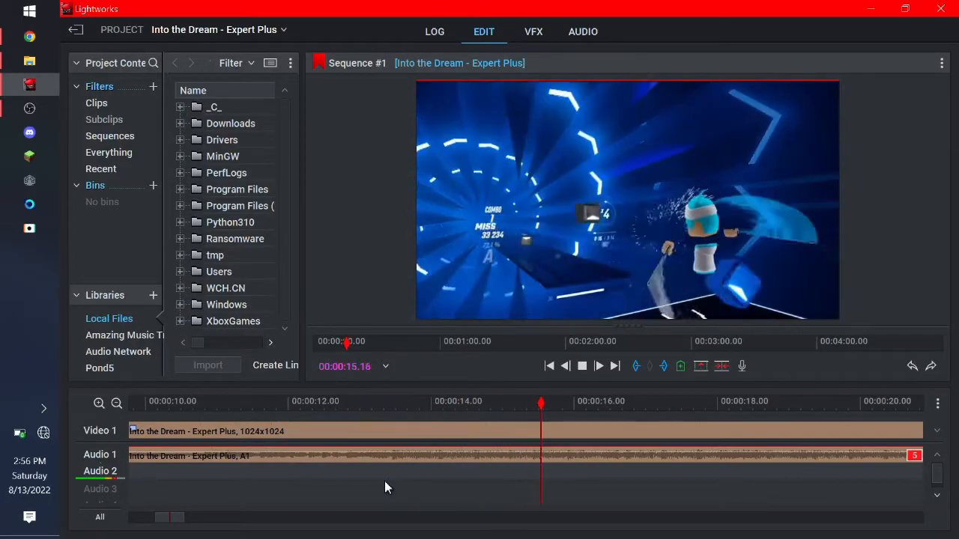
{"action": "key", "text": "space"}
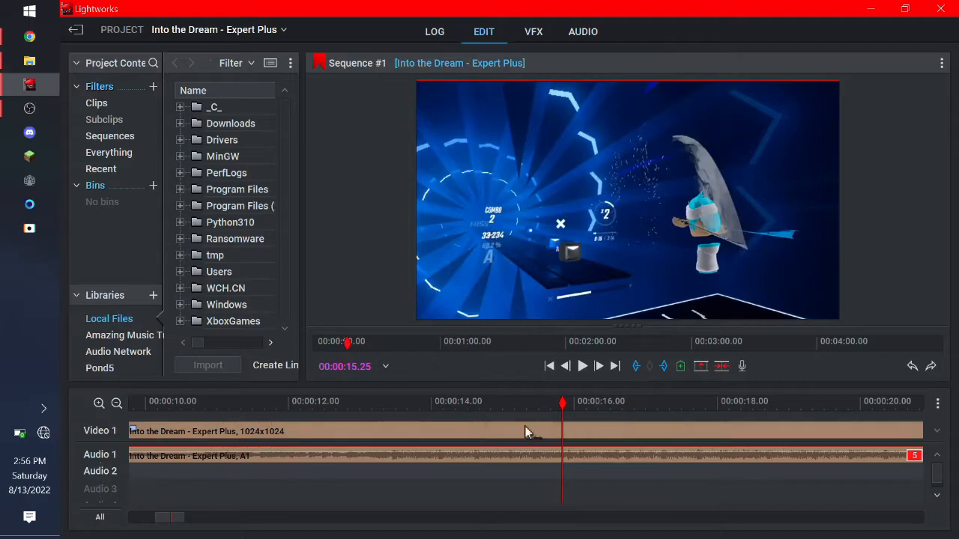
Step: Set the pan of audio track A1 to the centre in the audio mixer and return to the editing workspace
{"action": "left_click", "coordinate": [584, 33]}
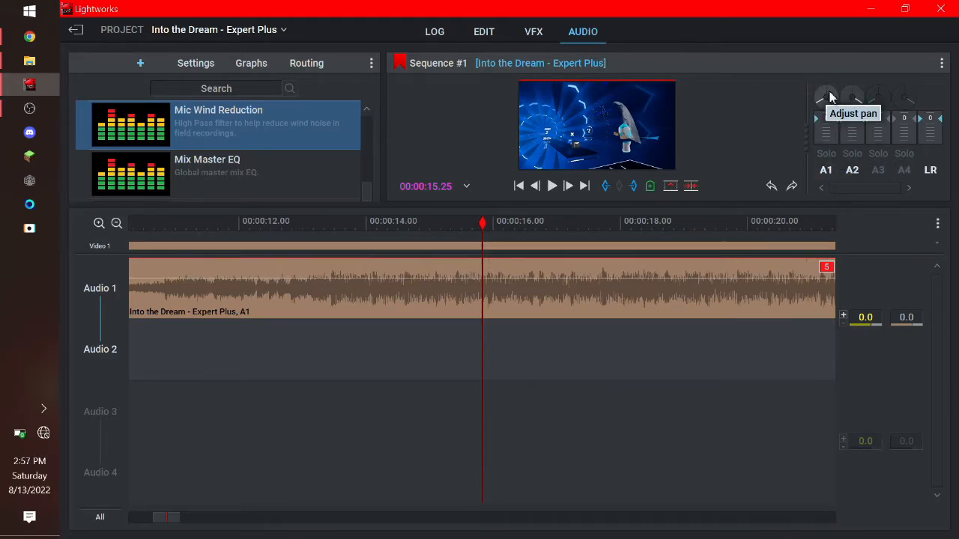
{"action": "left_click_drag", "start_coordinate": [827, 97], "coordinate": [829, 99]}
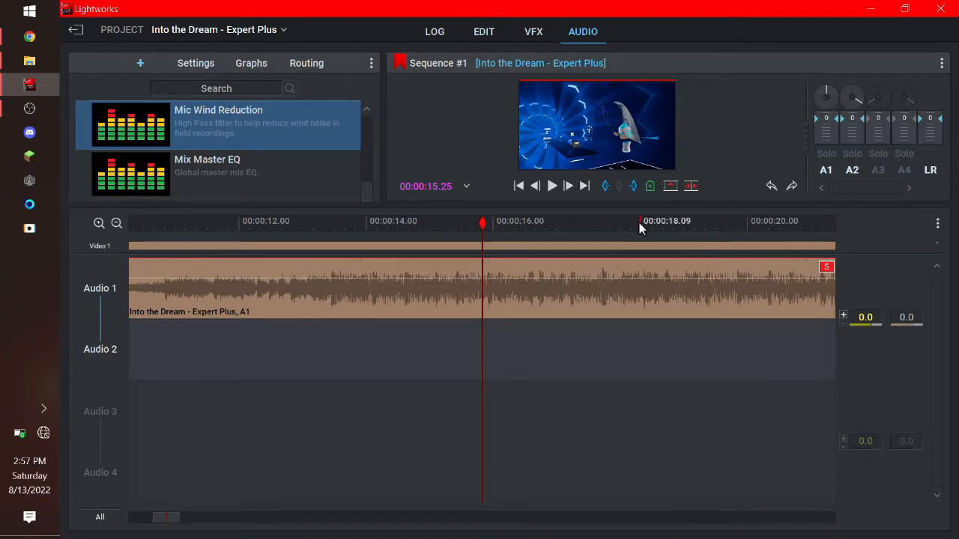
{"action": "left_click", "coordinate": [484, 34]}
Step: Play the end of the sequence to find where the replay finishes and split the clip's video and audio at 00:03:16.00
{"action": "left_click_drag", "start_coordinate": [526, 404], "coordinate": [785, 403]}
{"action": "scroll", "coordinate": [469, 458], "scroll_direction": "down", "scroll_amount": 5}
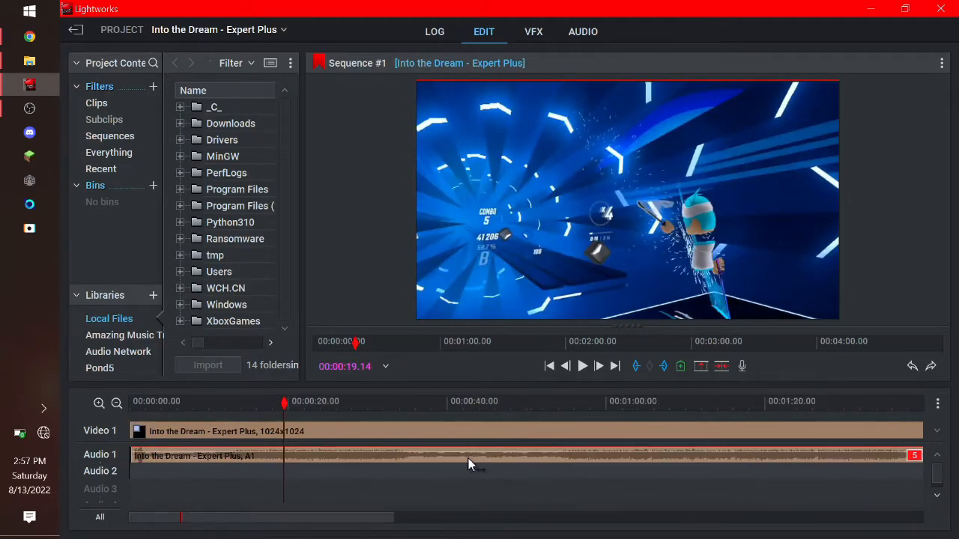
{"action": "left_click_drag", "start_coordinate": [359, 517], "coordinate": [799, 517]}
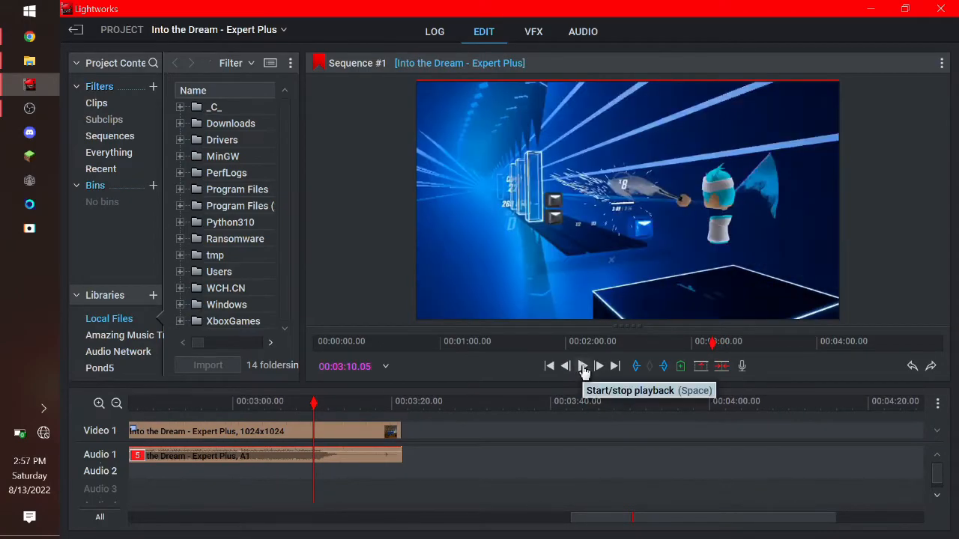
{"action": "left_click", "coordinate": [582, 367]}
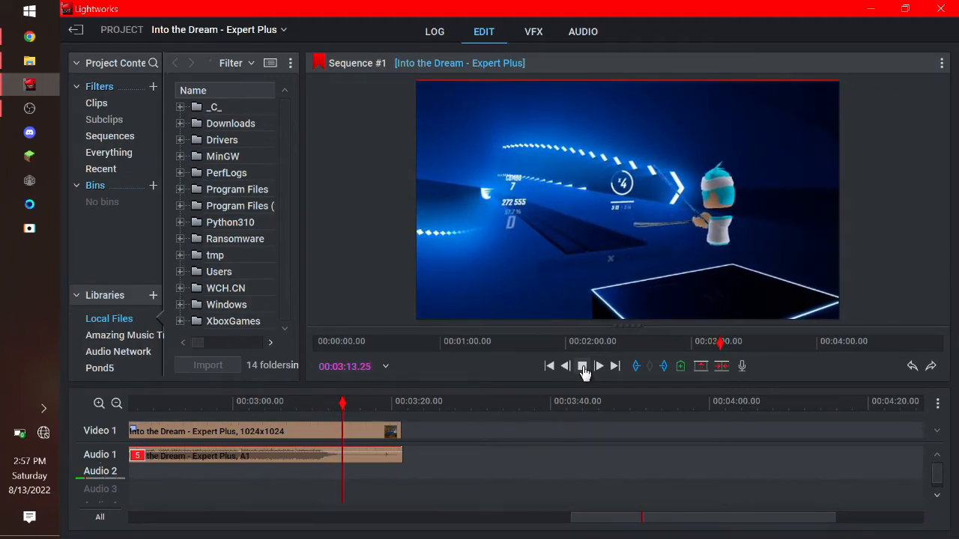
{"action": "left_click", "coordinate": [583, 368]}
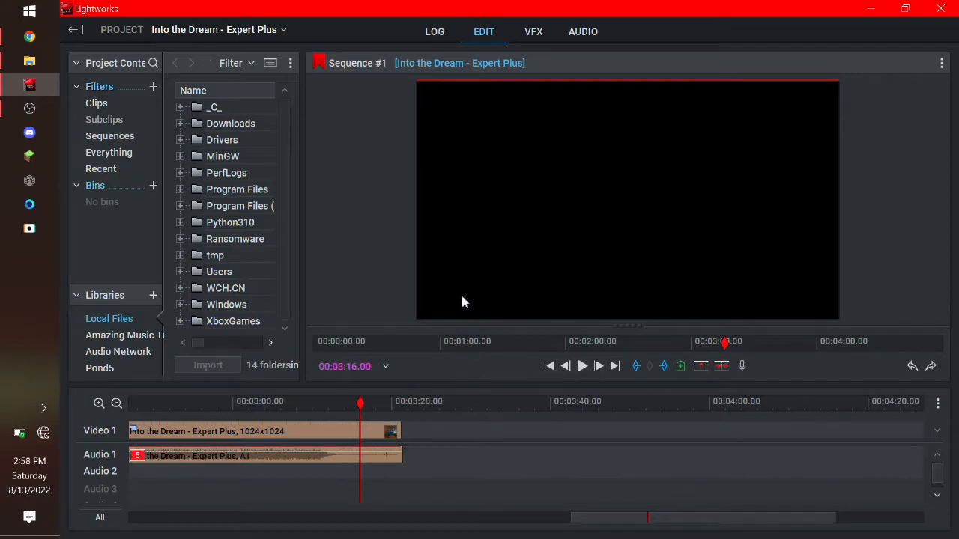
{"action": "key", "text": "c"}
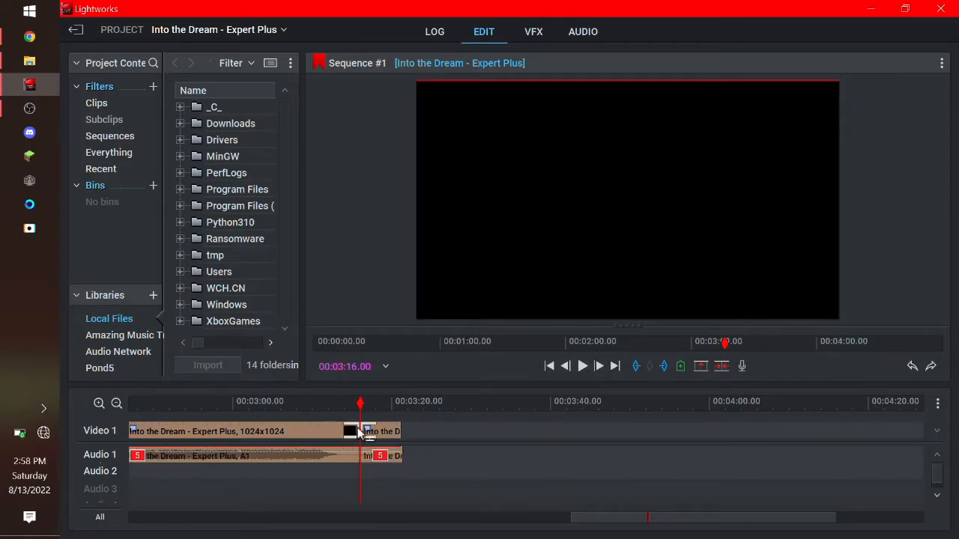
{"action": "left_click", "coordinate": [367, 433]}
{"action": "right_click", "coordinate": [484, 441]}
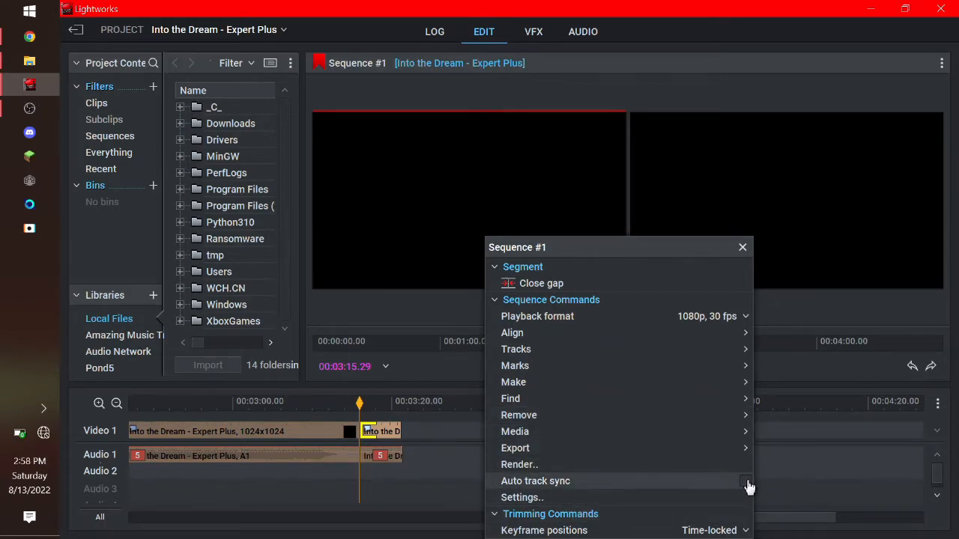
{"action": "left_click", "coordinate": [478, 483]}
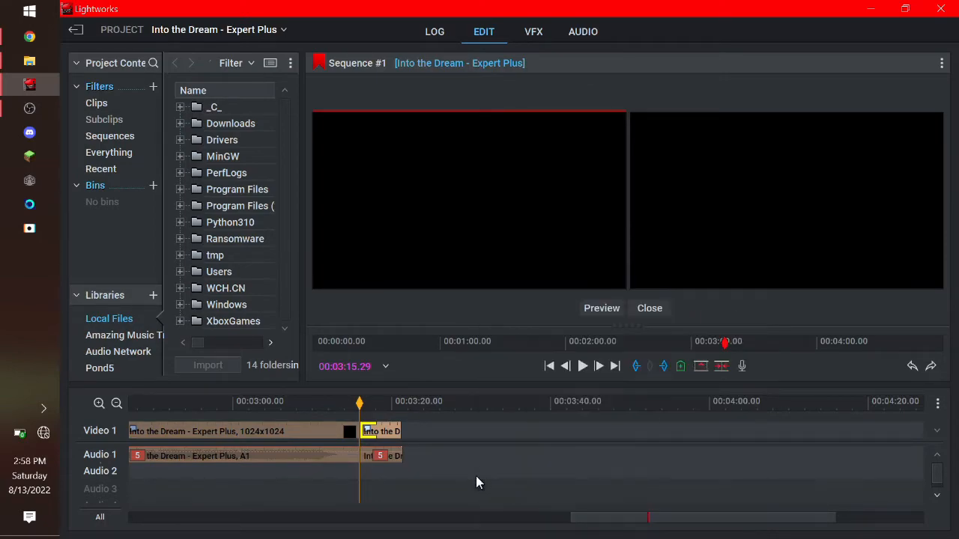
Step: Delete the leftover video and audio segments after the cut at 00:03:16.00
{"action": "left_click", "coordinate": [376, 433]}
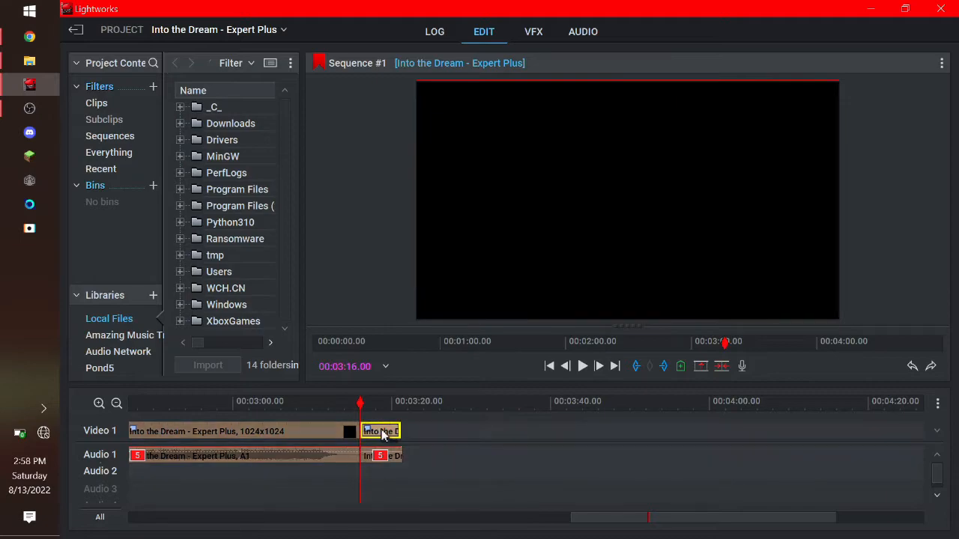
{"action": "left_click", "coordinate": [393, 456]}
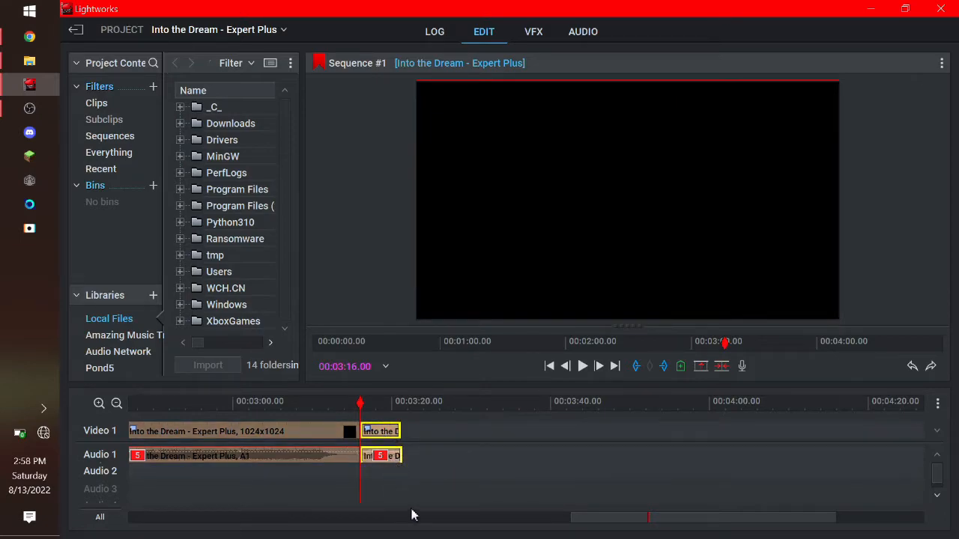
{"action": "key", "text": "Delete"}
Step: Play the end of the sequence from about 00:03:01 in the VFX workspace to check the trimmed ending
{"action": "left_click_drag", "start_coordinate": [365, 412], "coordinate": [103, 419]}
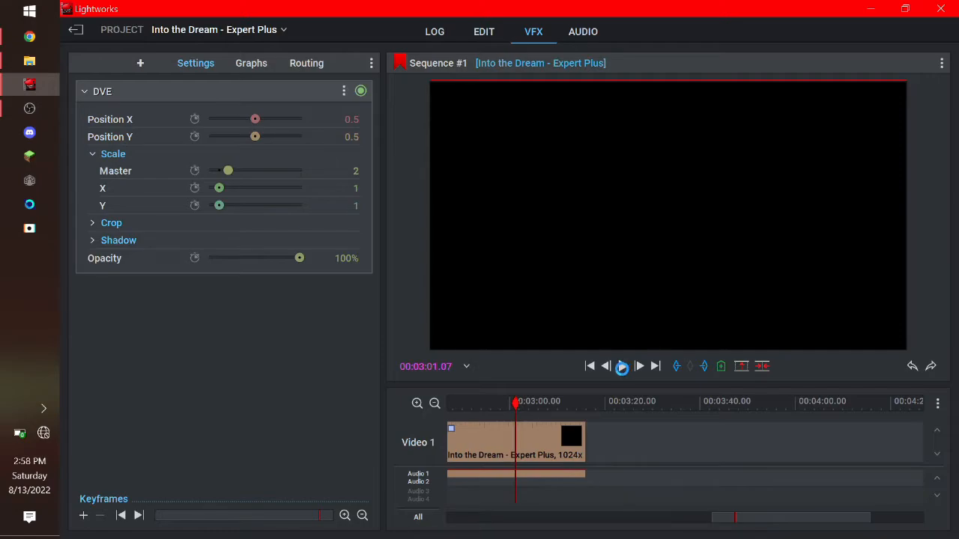
{"action": "left_click", "coordinate": [622, 368]}
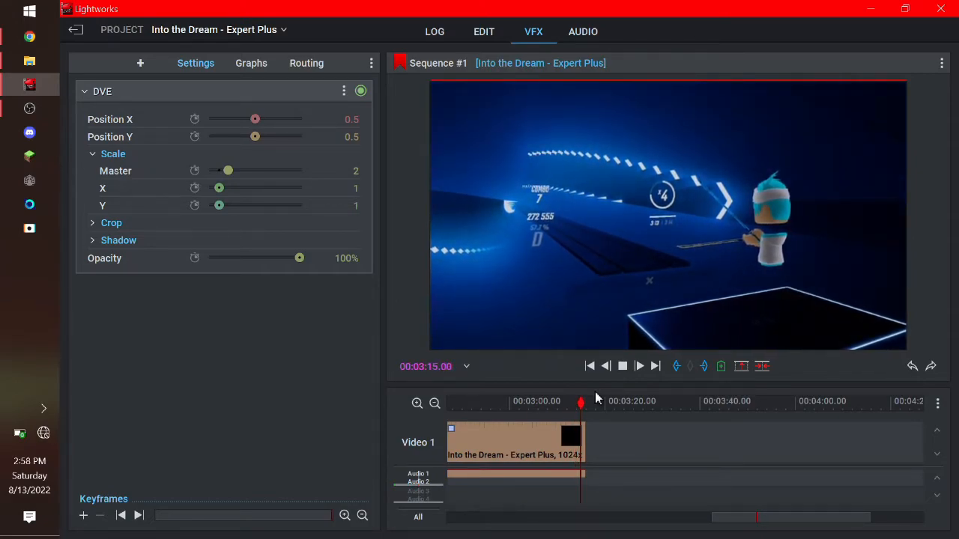
{"action": "left_click", "coordinate": [593, 402]}
Step: Set up an H.264/MP4 export of the sequence with the file name Into the Dream - Expert Plus
{"action": "left_click", "coordinate": [941, 63]}
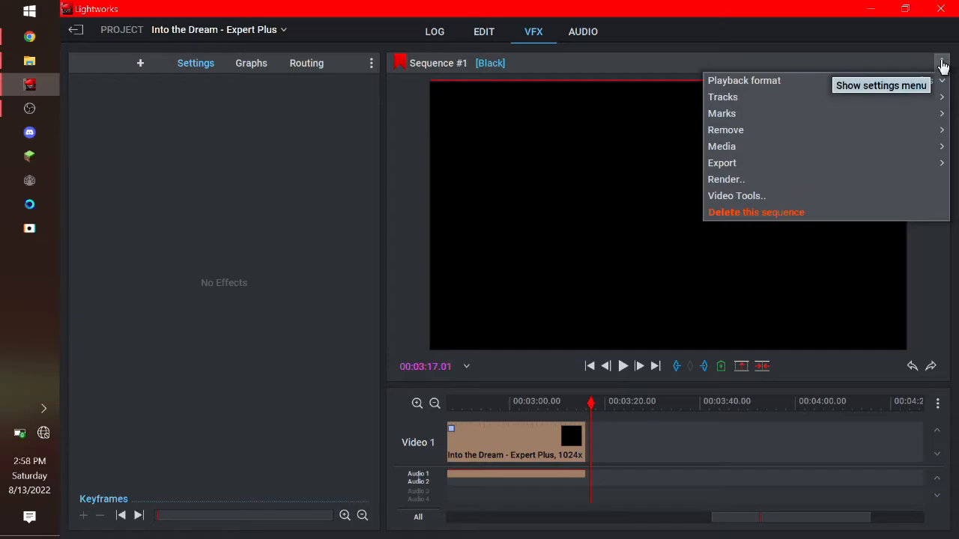
{"action": "mouse_move", "coordinate": [753, 165]}
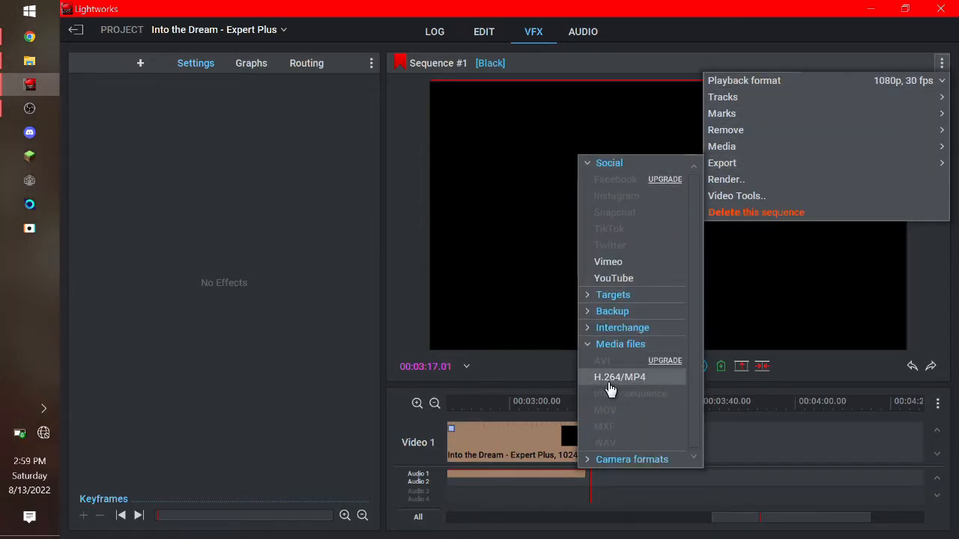
{"action": "left_click", "coordinate": [653, 385]}
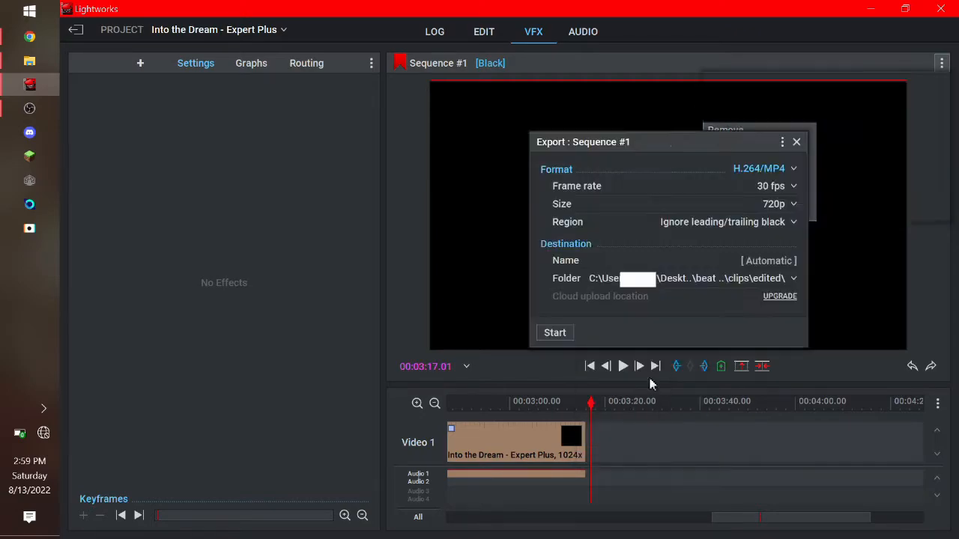
{"action": "left_click", "coordinate": [783, 260]}
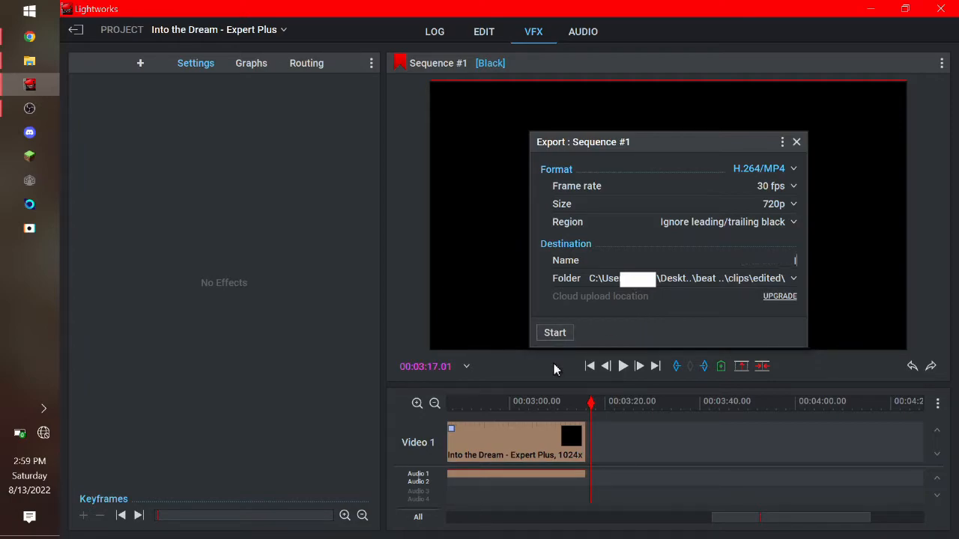
{"action": "type", "text": "Into the Dream - Expe"}
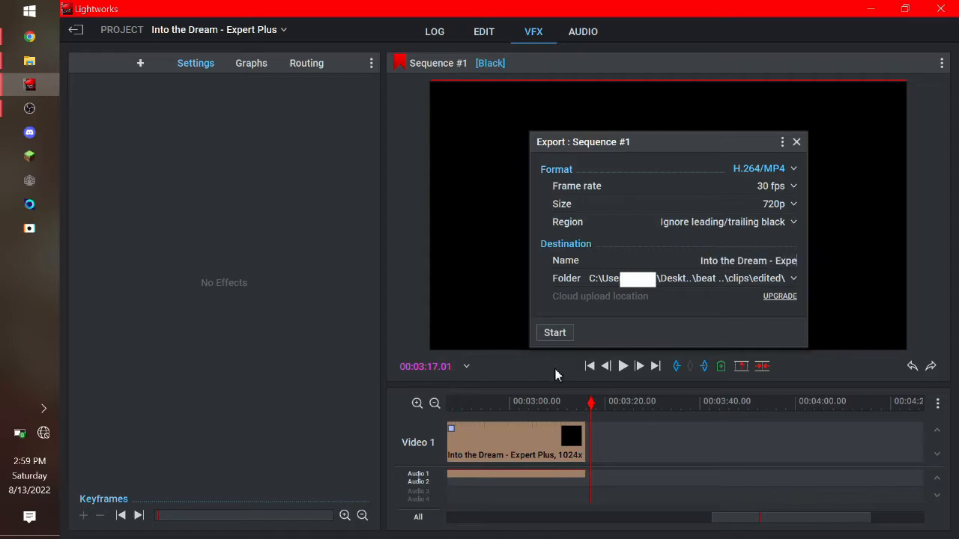
{"action": "type", "text": "rt Plus"}
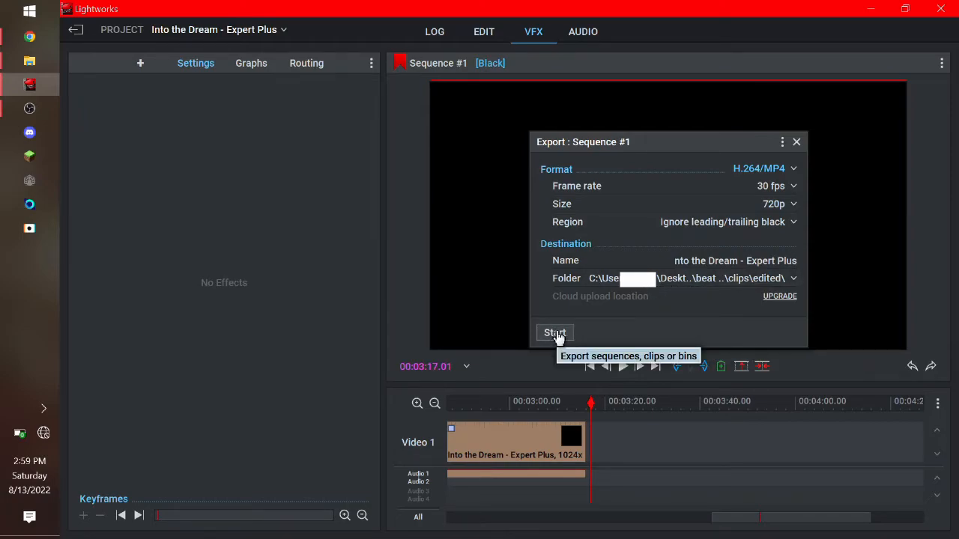
Step: Choose 720p as the export size and start the export
{"action": "left_click", "coordinate": [777, 204]}
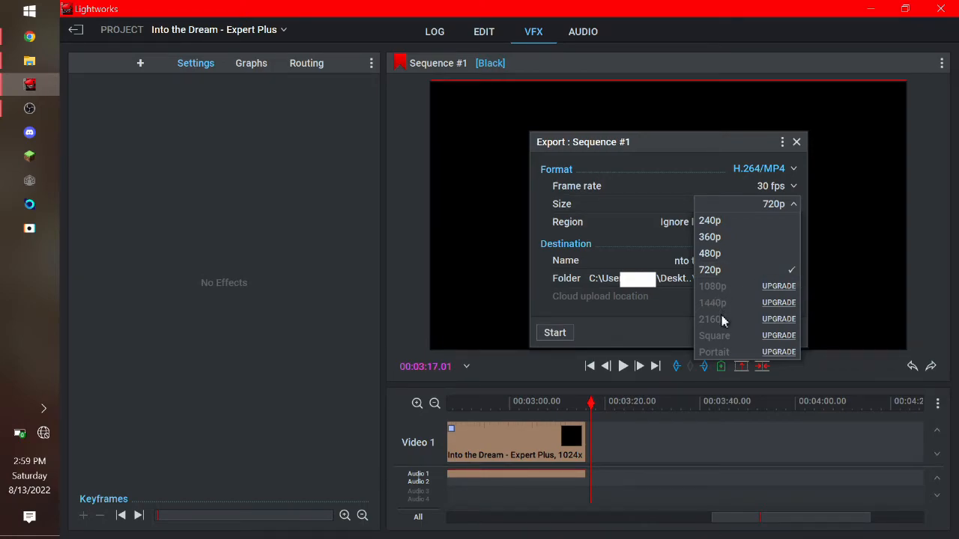
{"action": "left_click", "coordinate": [725, 271]}
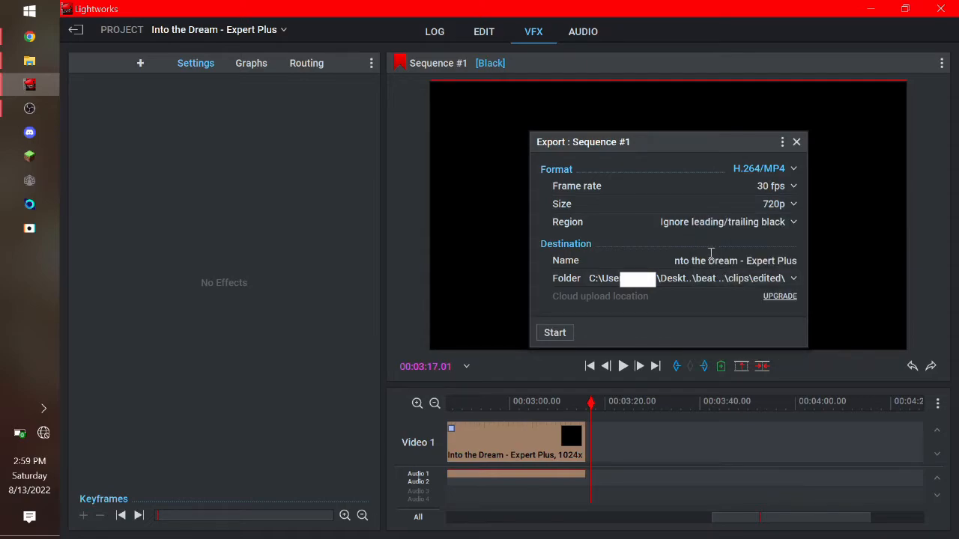
{"action": "left_click", "coordinate": [555, 332]}
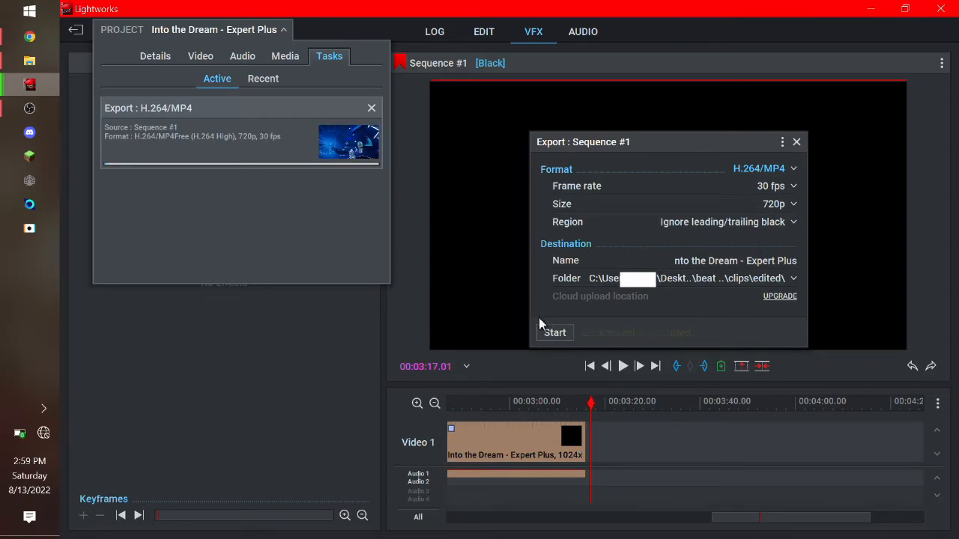
Step: Examine the available region options in the export settings
{"action": "left_click", "coordinate": [693, 223]}
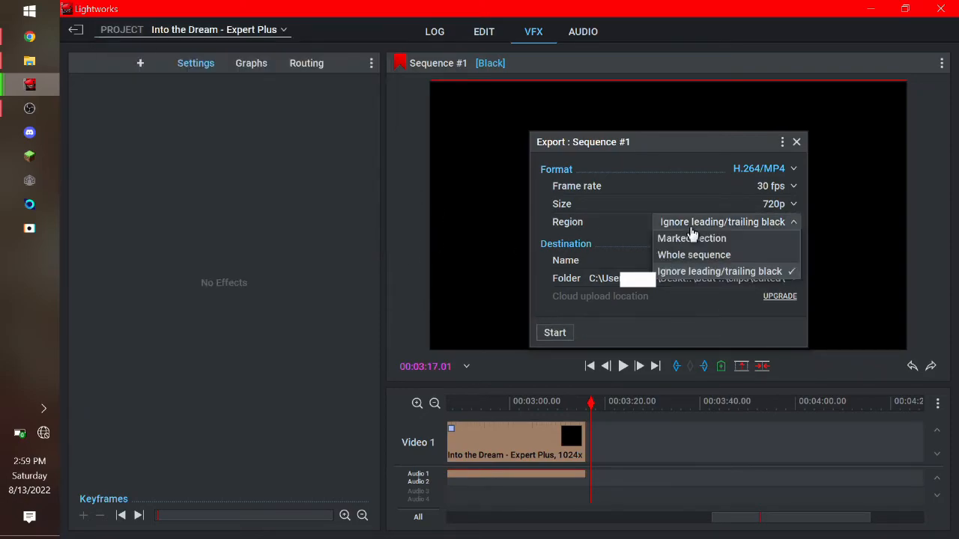
{"action": "left_click", "coordinate": [788, 224]}
{"action": "left_click", "coordinate": [788, 225]}
{"action": "left_click", "coordinate": [707, 223]}
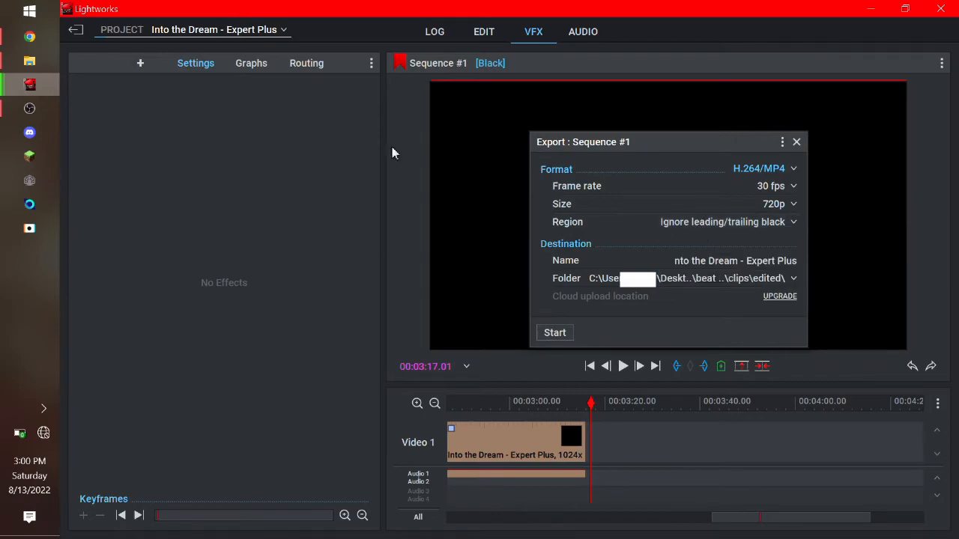
Step: Check the progress of the active export task and close the export settings
{"action": "left_click", "coordinate": [281, 31]}
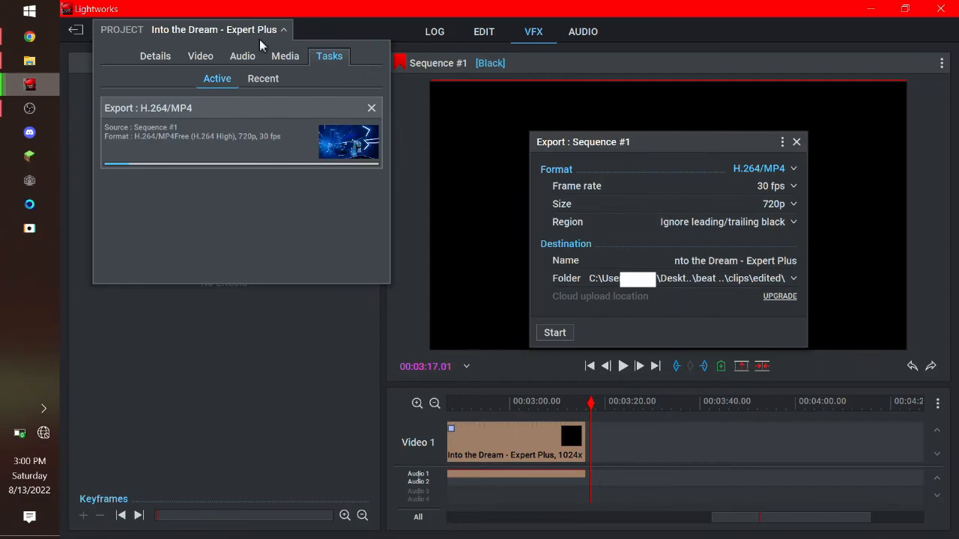
{"action": "left_click", "coordinate": [282, 31]}
{"action": "left_click", "coordinate": [796, 142]}
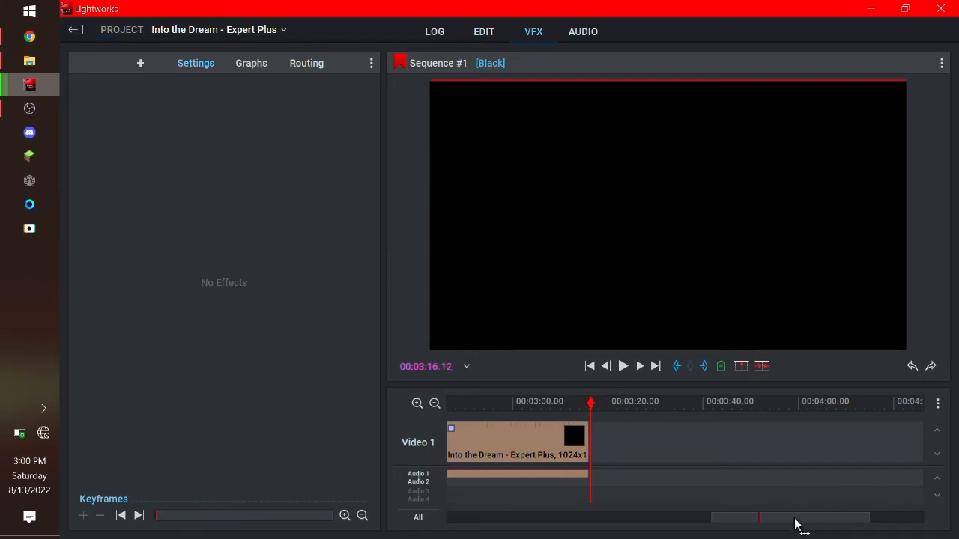
Step: Go to the start of the sequence and examine the audio's offset from the video at frame level
{"action": "left_click_drag", "start_coordinate": [806, 521], "coordinate": [440, 510]}
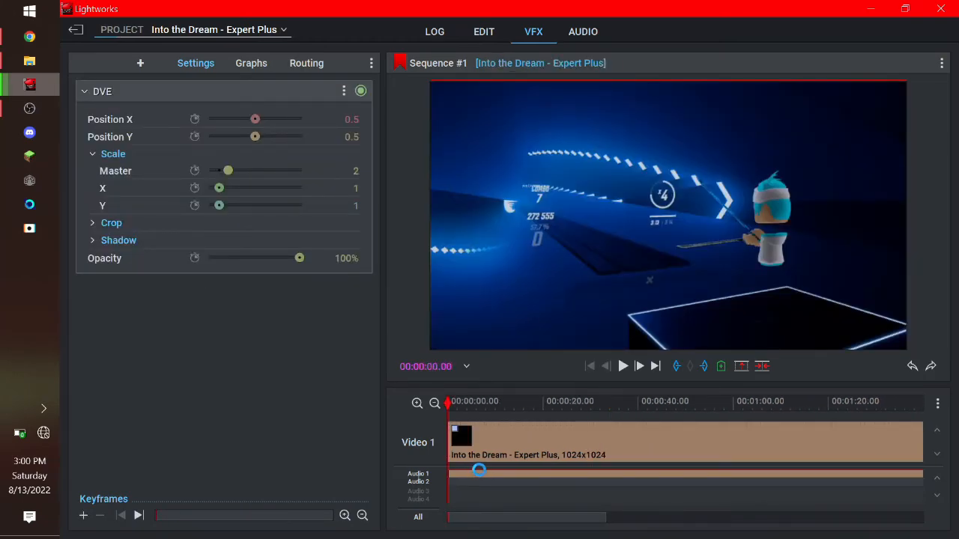
{"action": "scroll", "coordinate": [479, 470], "scroll_direction": "up", "scroll_amount": 5}
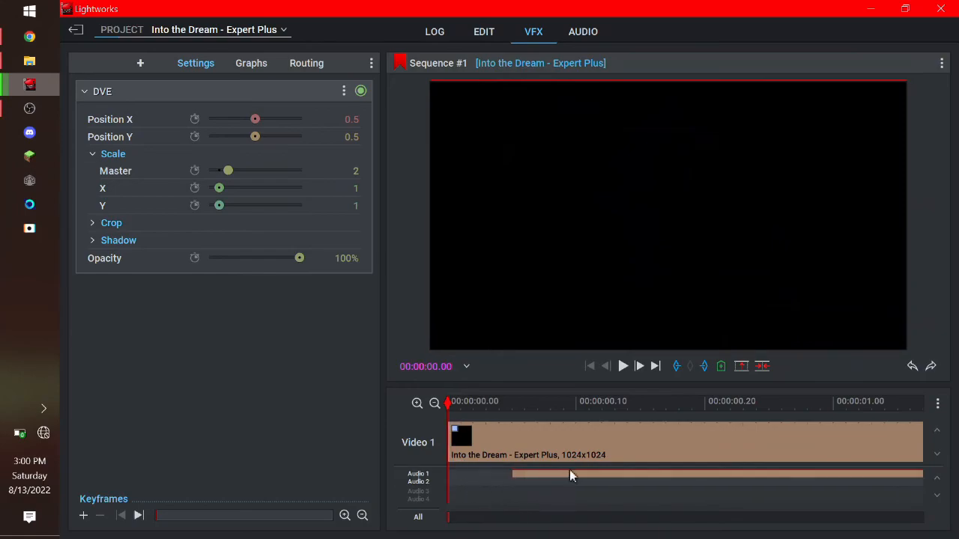
{"action": "scroll", "coordinate": [529, 493], "scroll_direction": "down", "scroll_amount": 2}
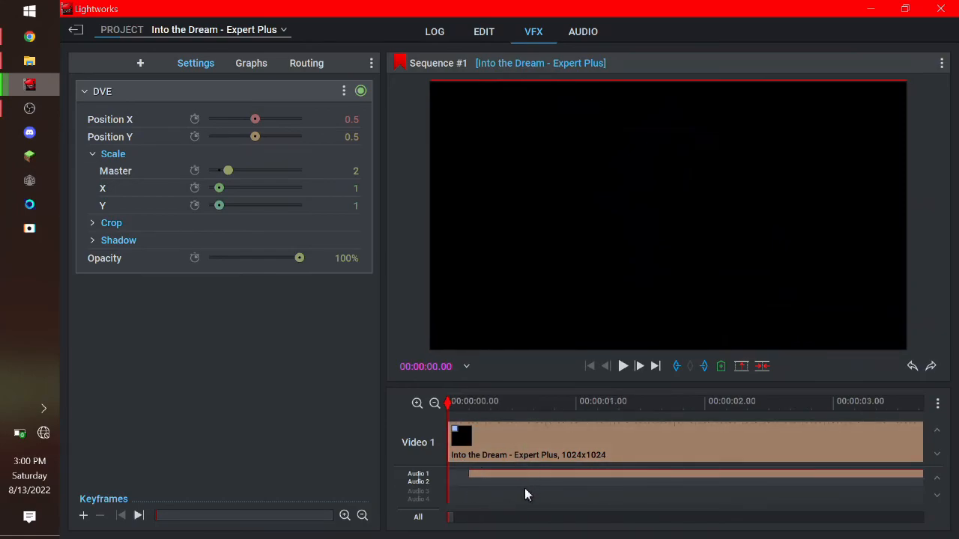